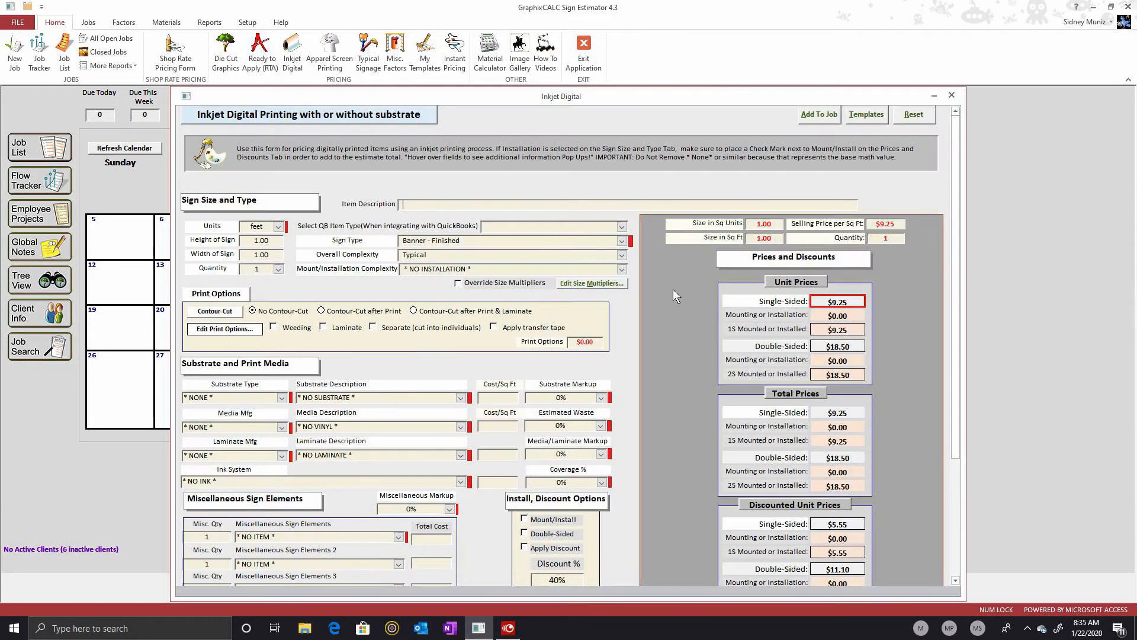
Set the sign units to inches, with a height of 5 and a width of 5.
{"action": "left_click", "coordinate": [278, 226]}
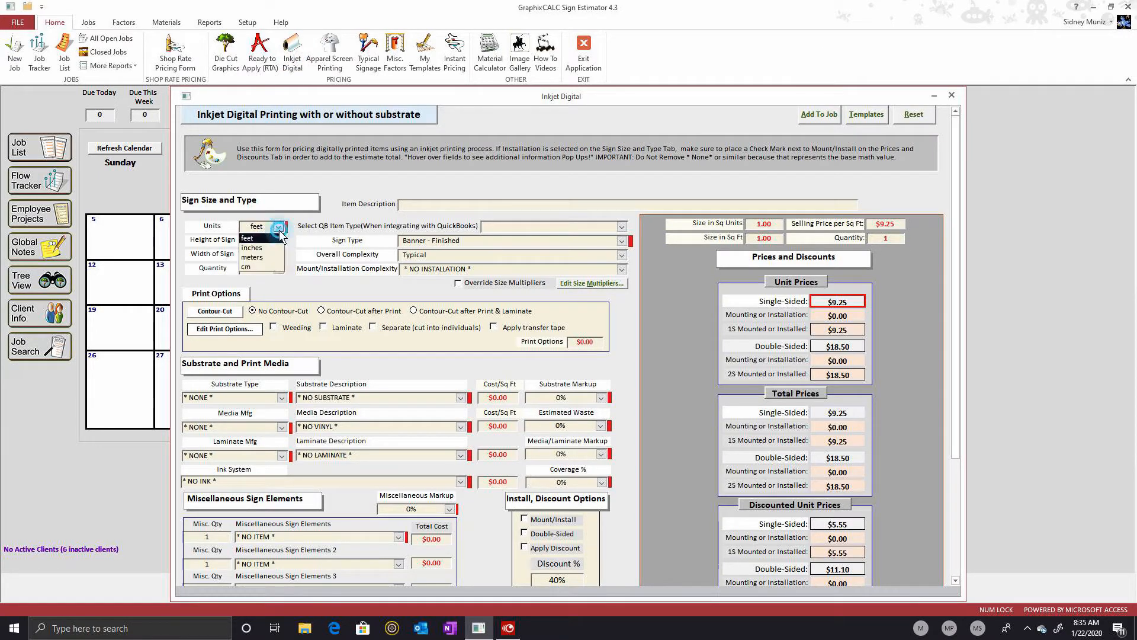
{"action": "left_click", "coordinate": [274, 242]}
{"action": "left_click_drag", "start_coordinate": [275, 240], "coordinate": [248, 240]}
{"action": "type", "text": "5"}
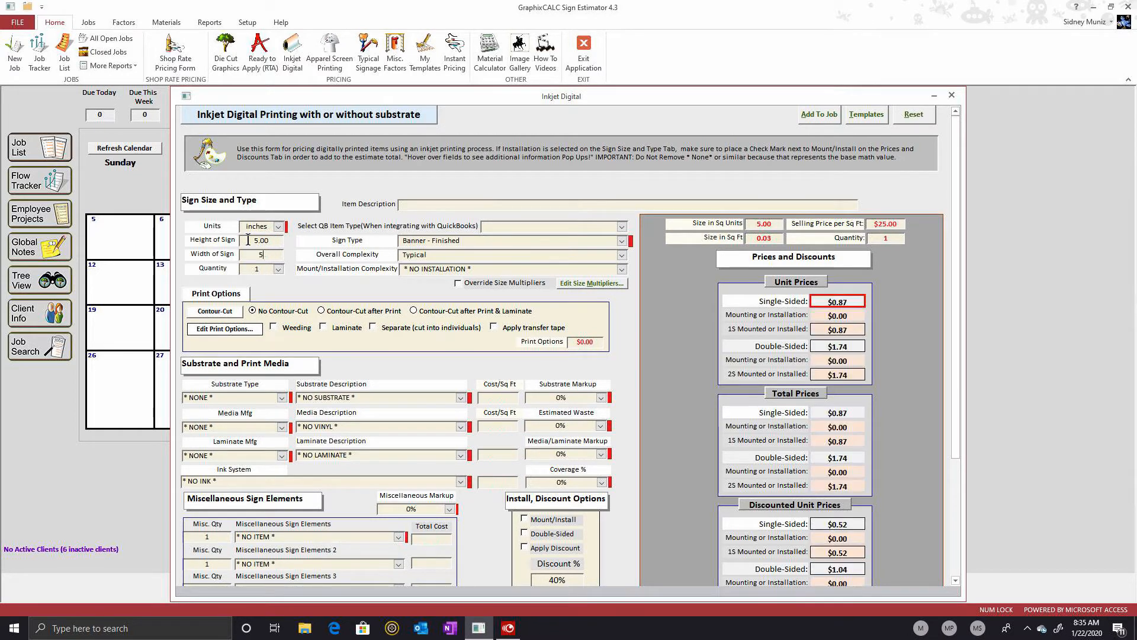
{"action": "key", "text": "Tab"}
{"action": "type", "text": "5"}
{"action": "key", "text": "Tab"}
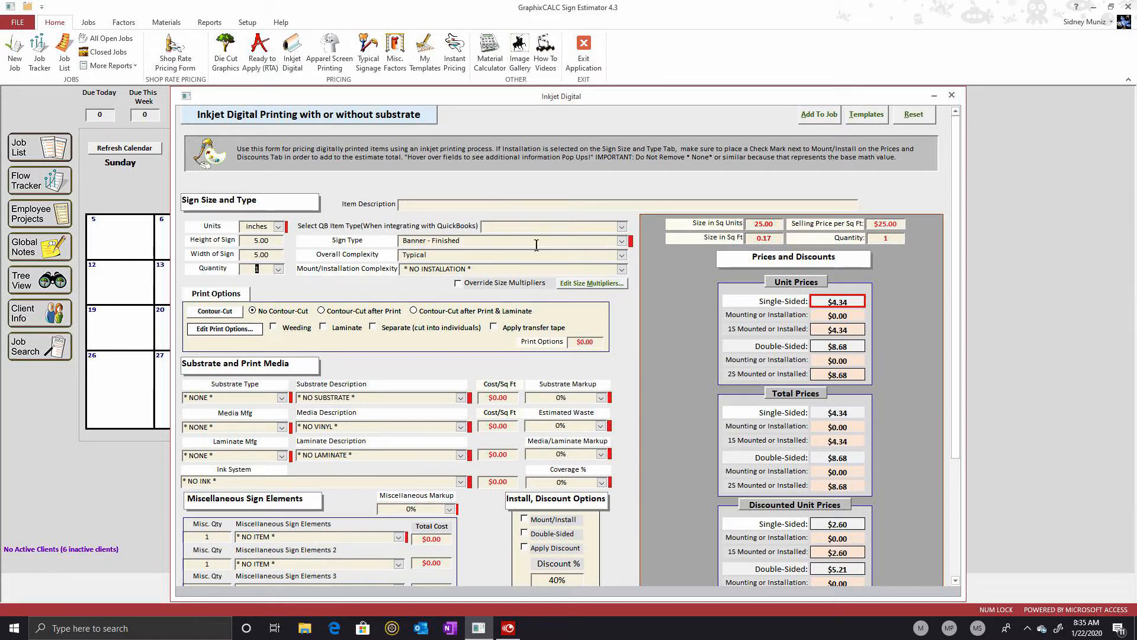
Review the labor rates for digitally printed signs and set the sign type to Small Print/ Decals.
{"action": "left_click", "coordinate": [621, 241]}
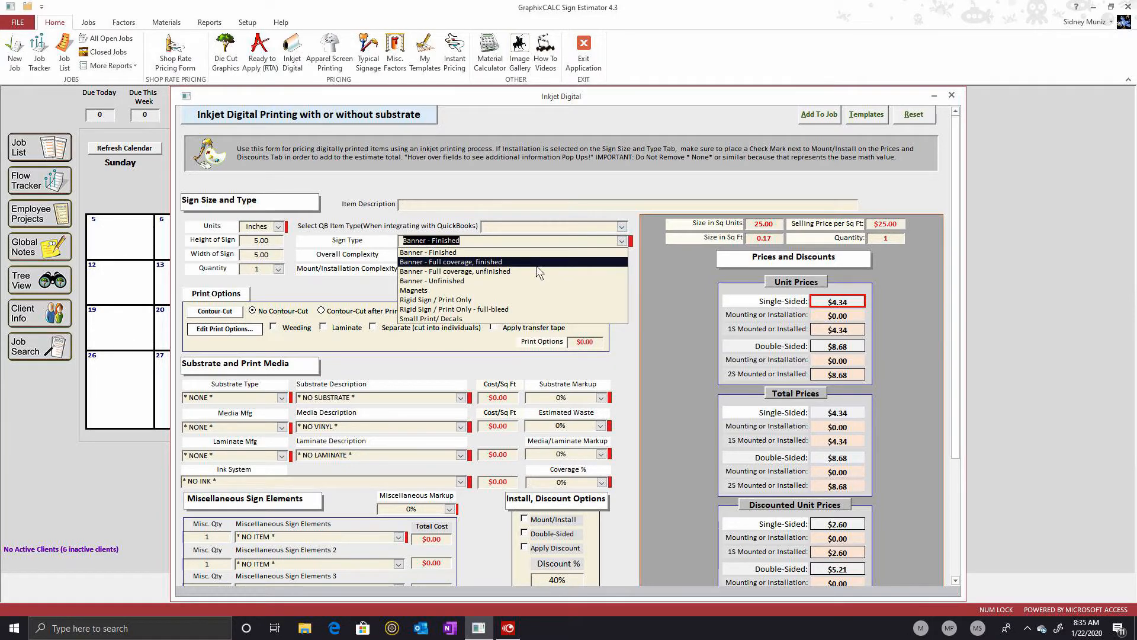
{"action": "left_click", "coordinate": [516, 240]}
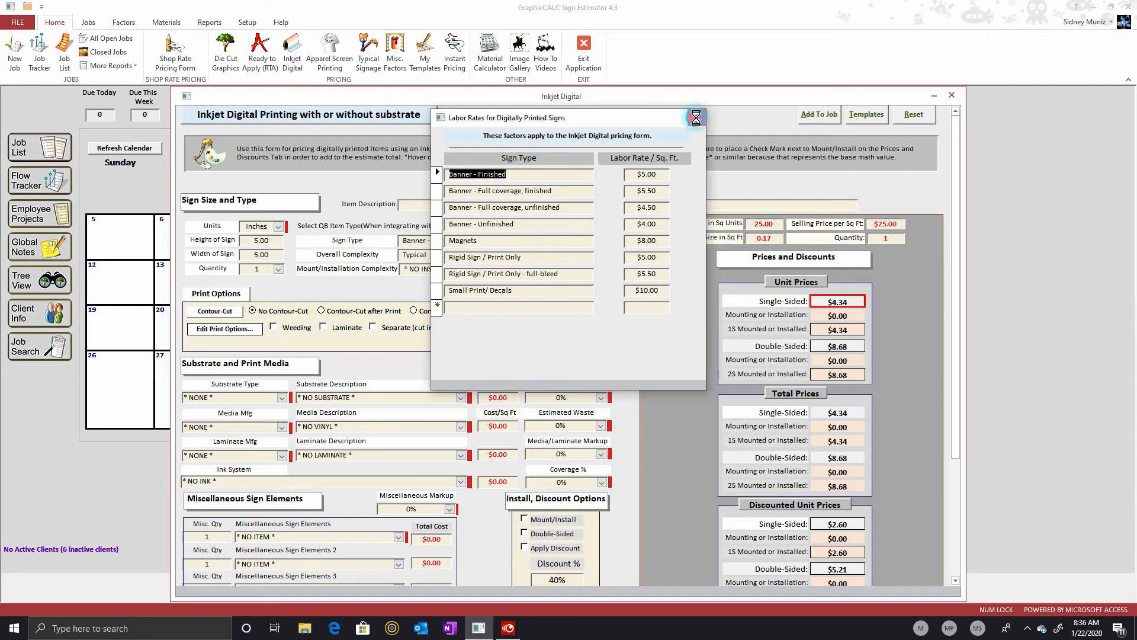
{"action": "left_click", "coordinate": [622, 240]}
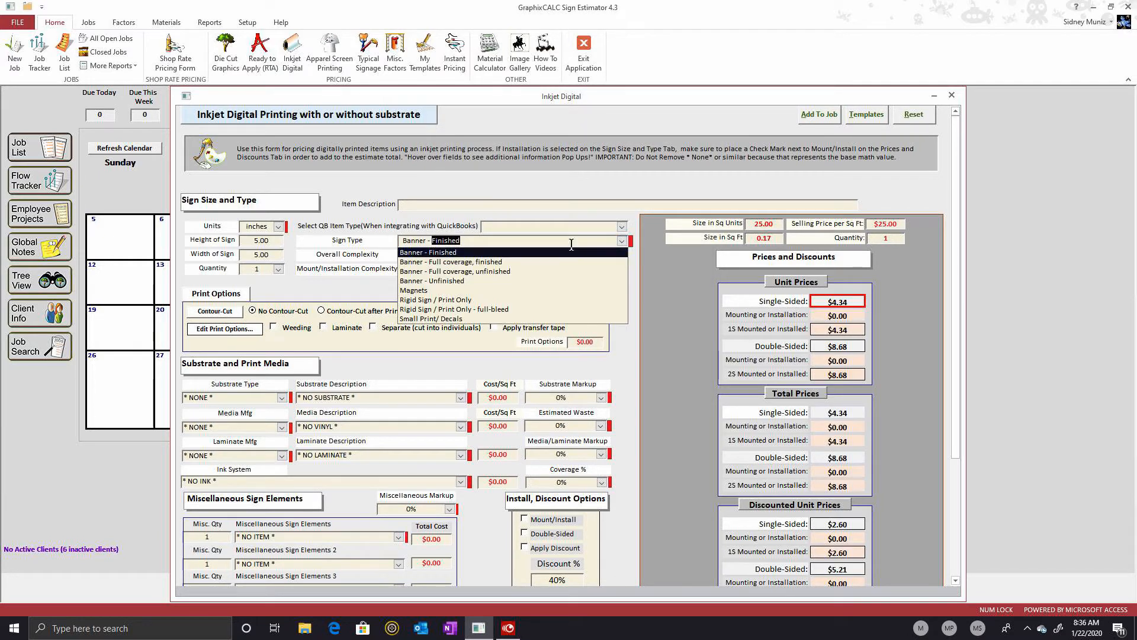
{"action": "left_click", "coordinate": [451, 320]}
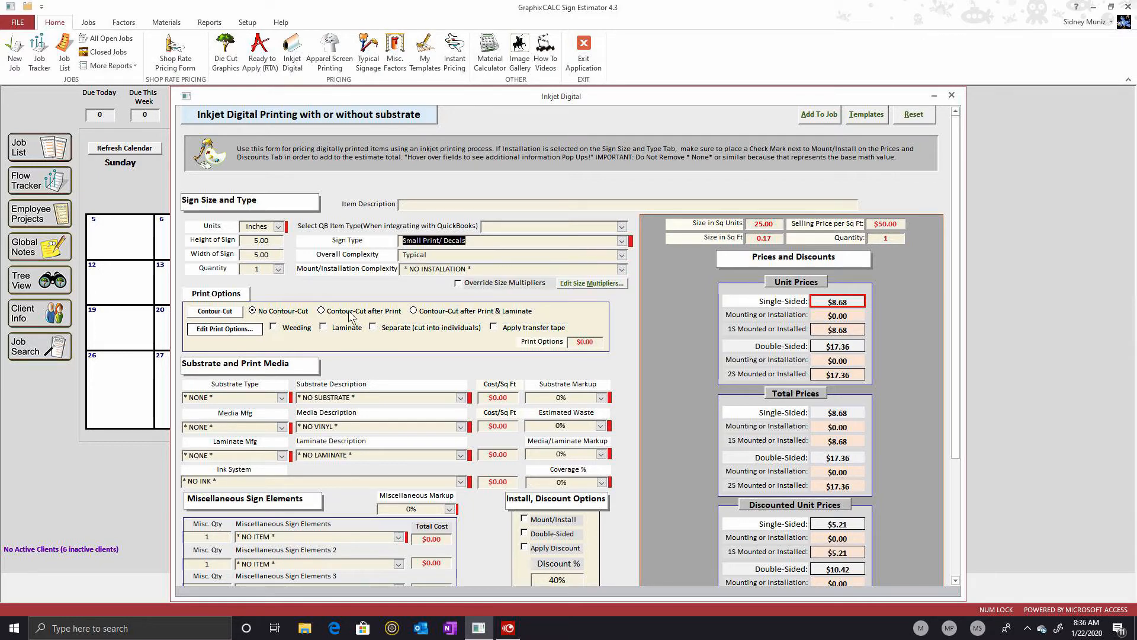
Set the print options to Contour-Cut after Print & Laminate, with Weeding, Laminate and Separate (cut into individuals) enabled.
{"action": "left_click", "coordinate": [414, 311]}
{"action": "left_click", "coordinate": [274, 327]}
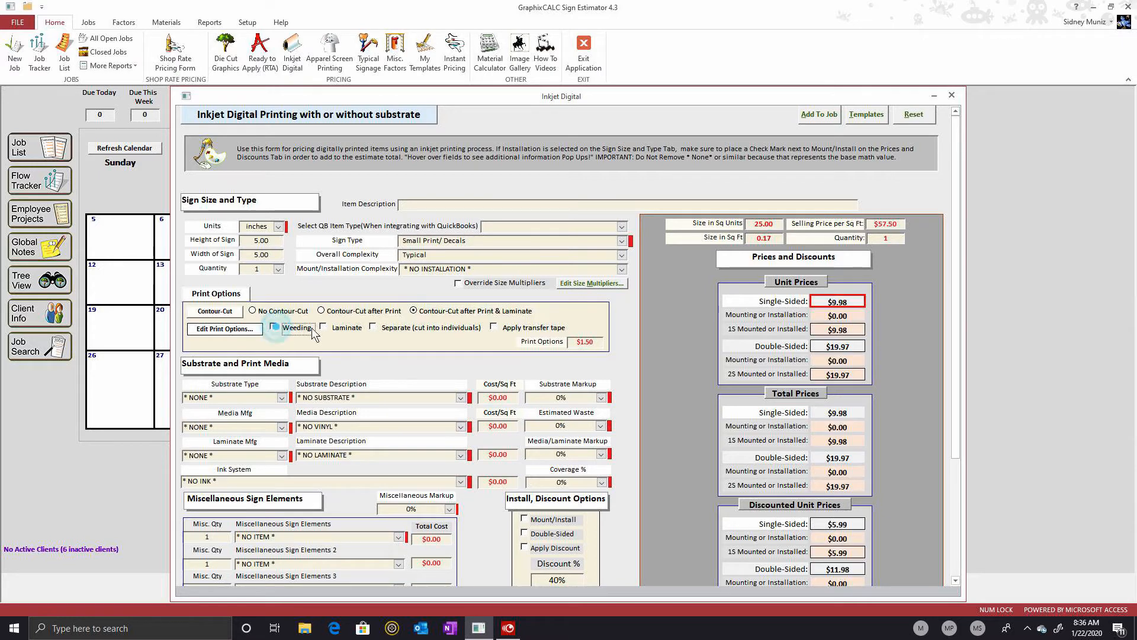
{"action": "left_click", "coordinate": [323, 327]}
{"action": "left_click", "coordinate": [374, 328]}
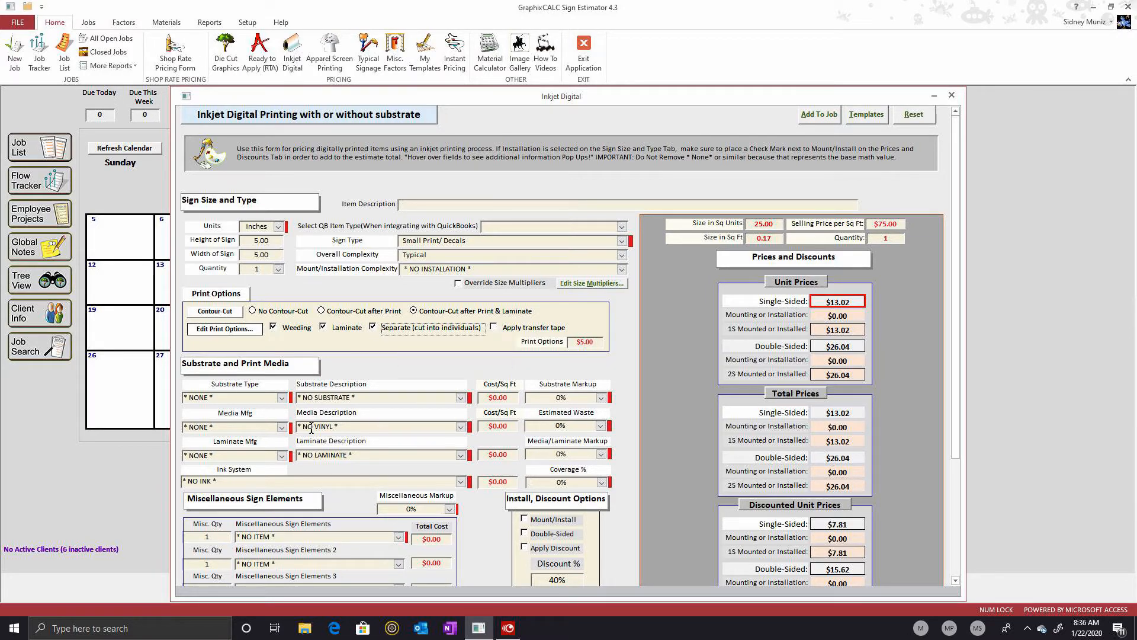
Choose Oracal as the media manufacturer and Orajet 3651, 2.5 mil, 5-yr Cal. as the print media.
{"action": "left_click", "coordinate": [282, 426]}
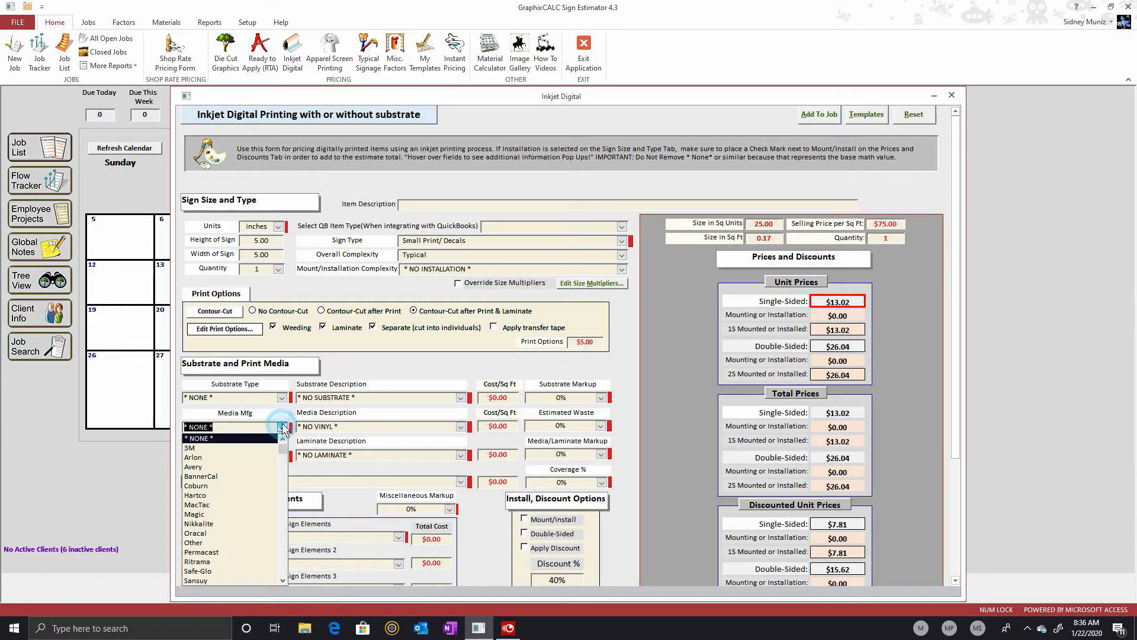
{"action": "left_click", "coordinate": [231, 533]}
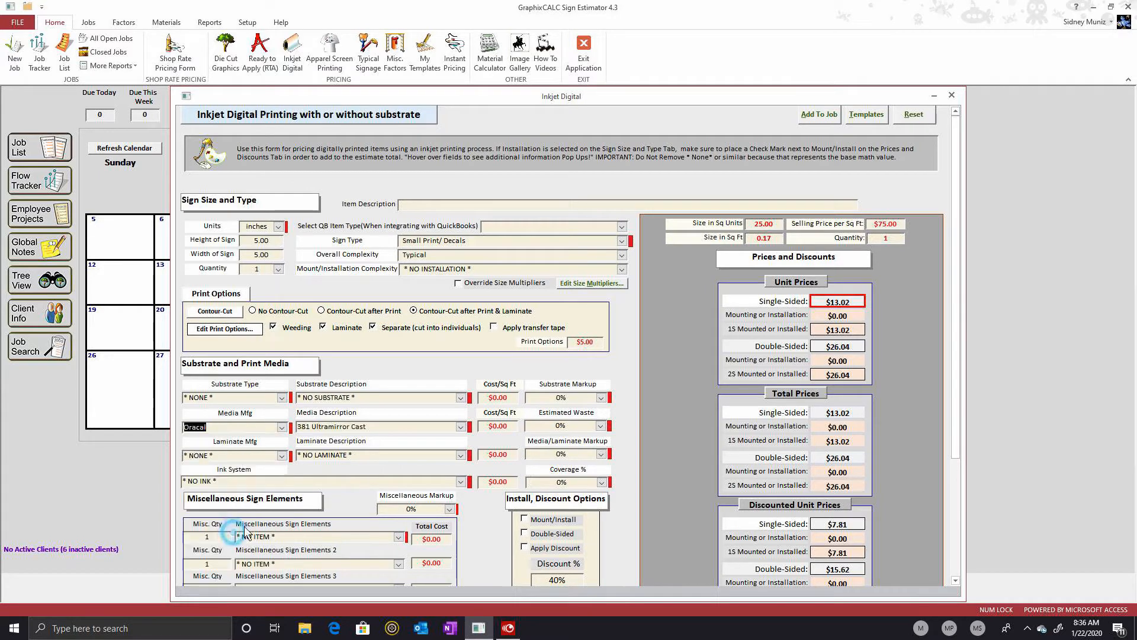
{"action": "left_click", "coordinate": [461, 427]}
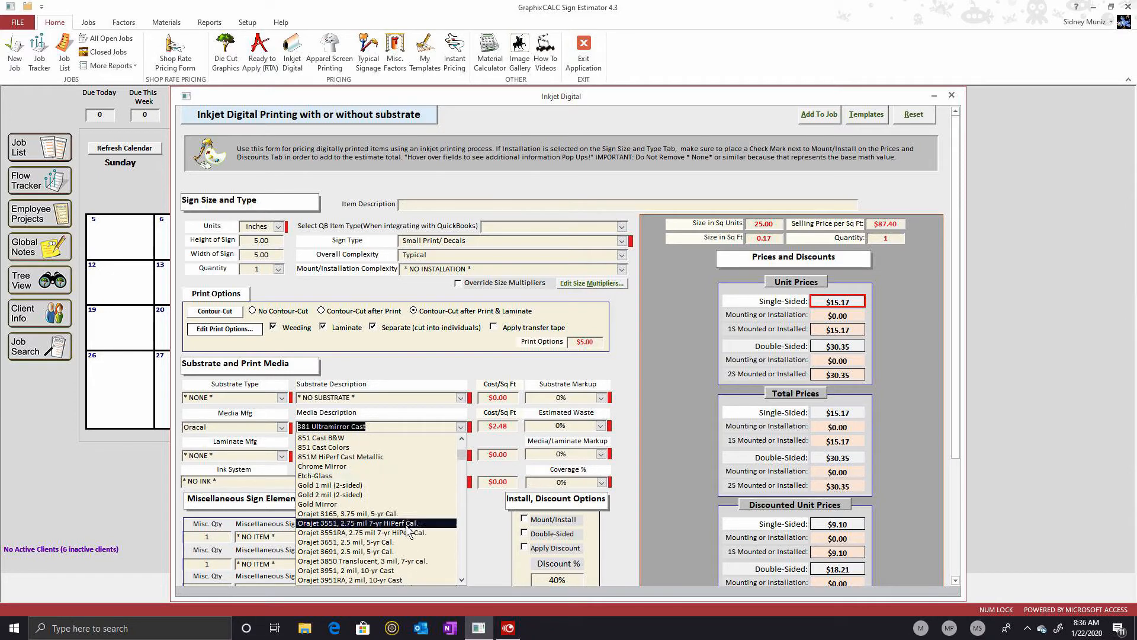
{"action": "left_click", "coordinate": [356, 542]}
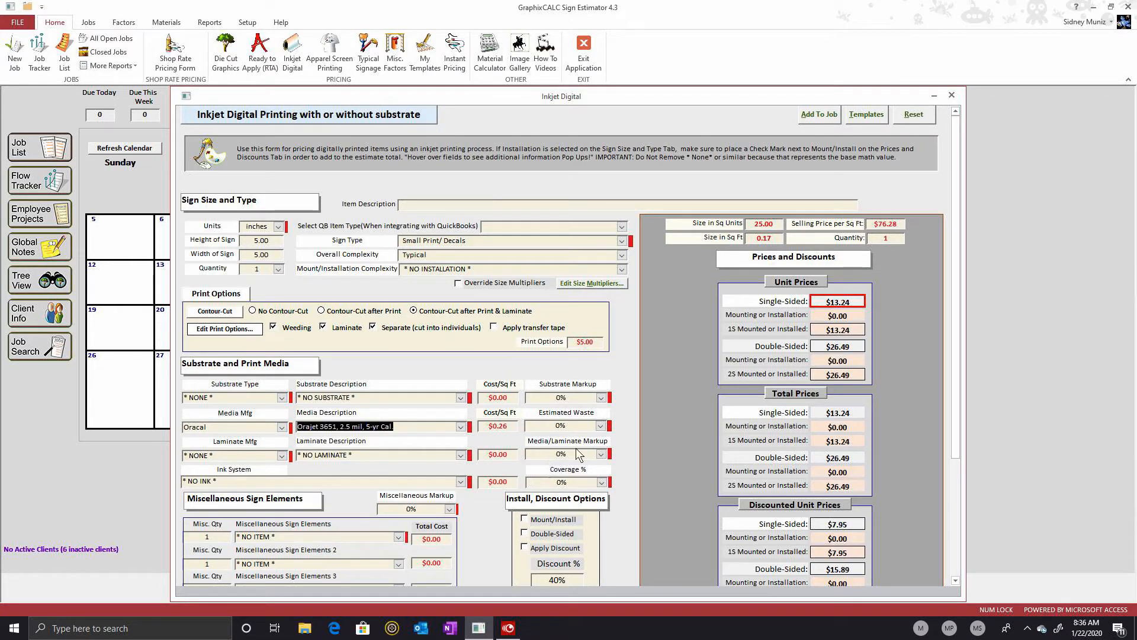
Set the media/laminate markup to 100% and the ink coverage to 100%.
{"action": "mouse_move", "coordinate": [605, 433]}
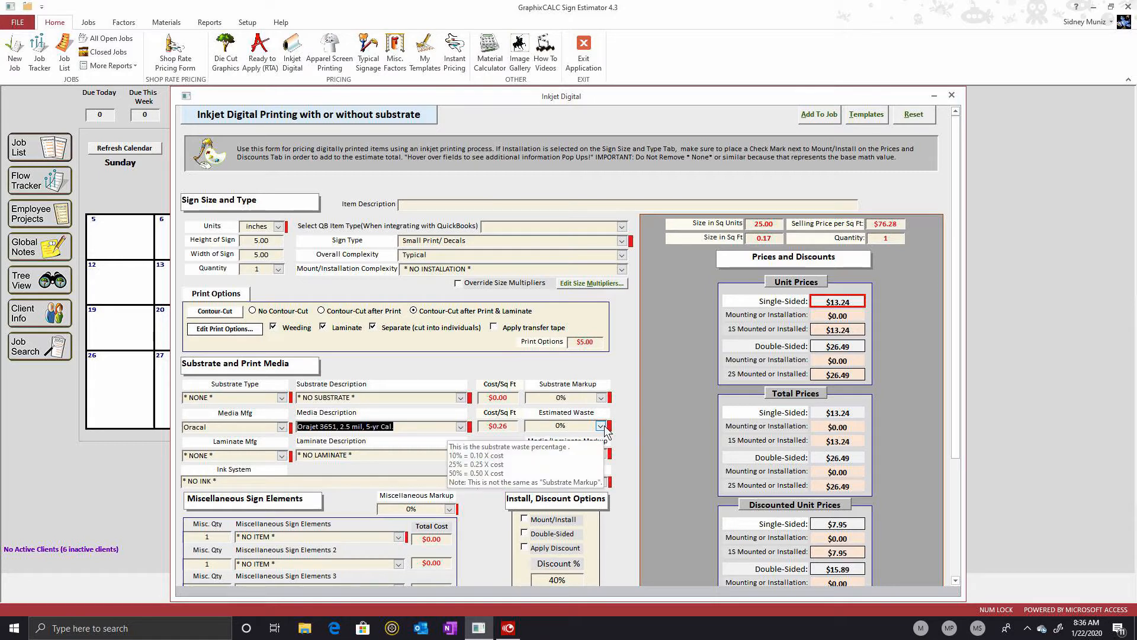
{"action": "left_click", "coordinate": [602, 454]}
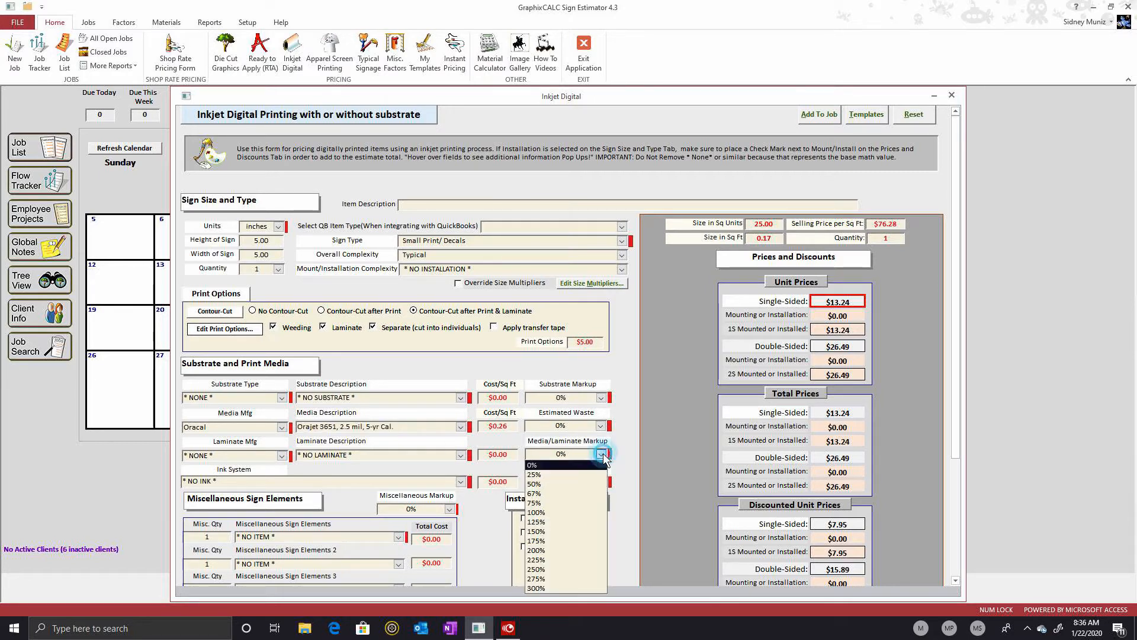
{"action": "left_click", "coordinate": [548, 512]}
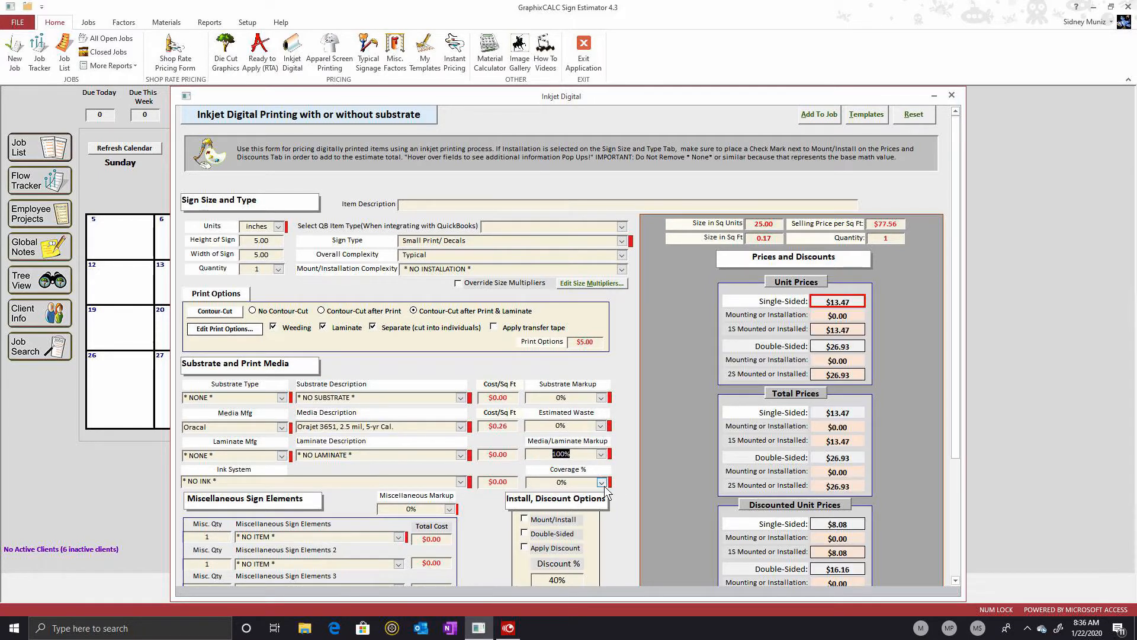
{"action": "left_click", "coordinate": [602, 482]}
{"action": "left_click", "coordinate": [551, 540]}
Select the Roland OEM Eco-sol ink system and set the laminate manufacturer to Oracal.
{"action": "left_click", "coordinate": [460, 481]}
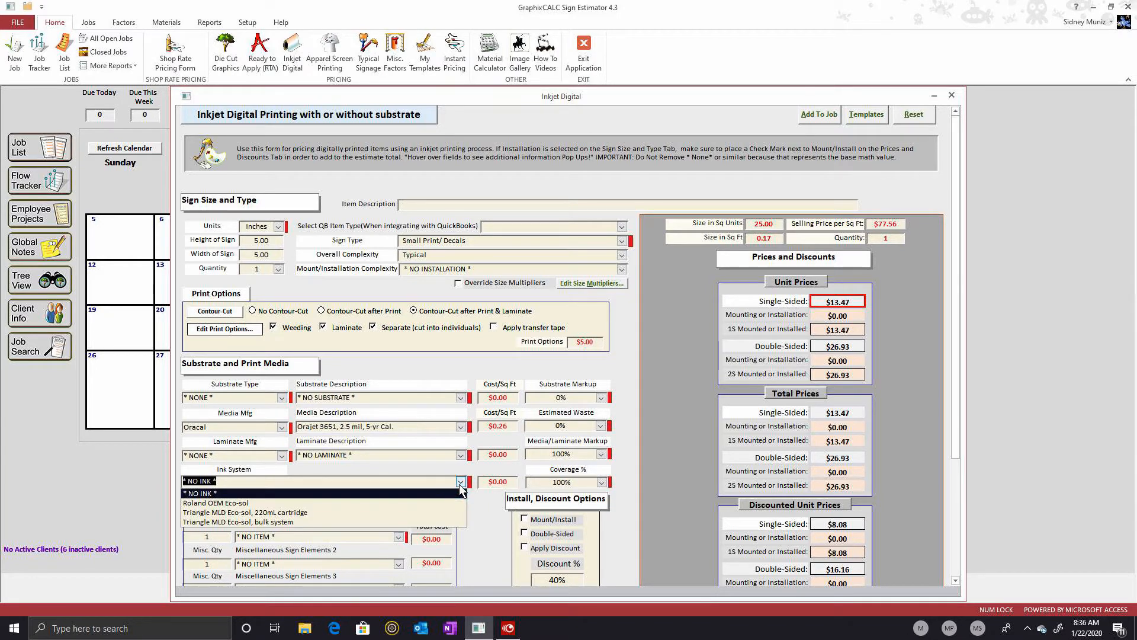
{"action": "left_click", "coordinate": [416, 502]}
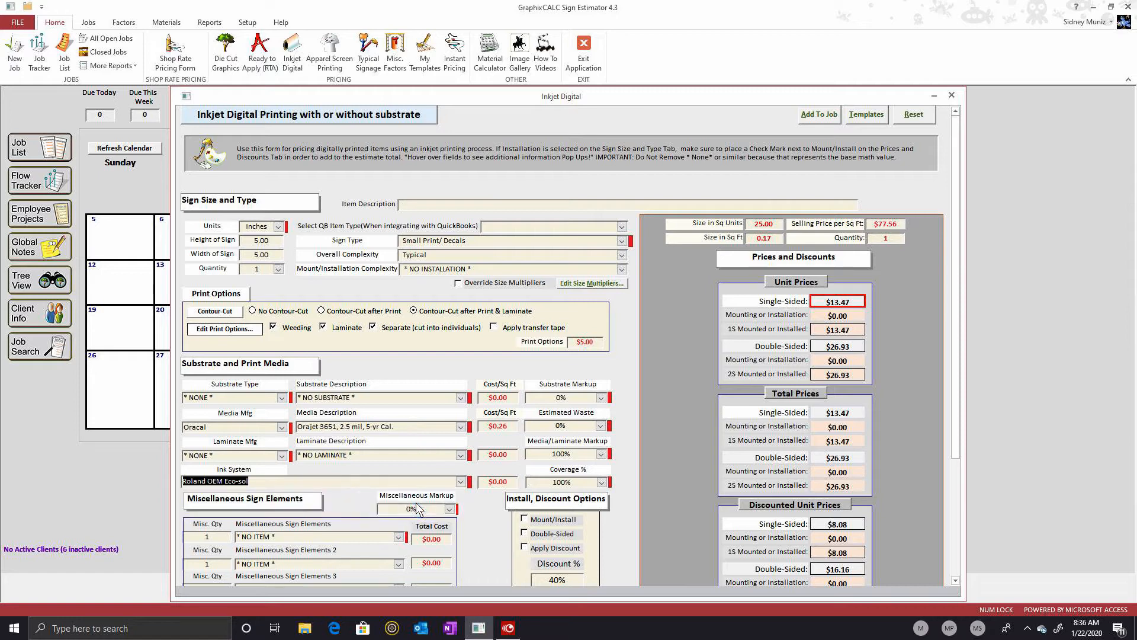
{"action": "left_click", "coordinate": [281, 456]}
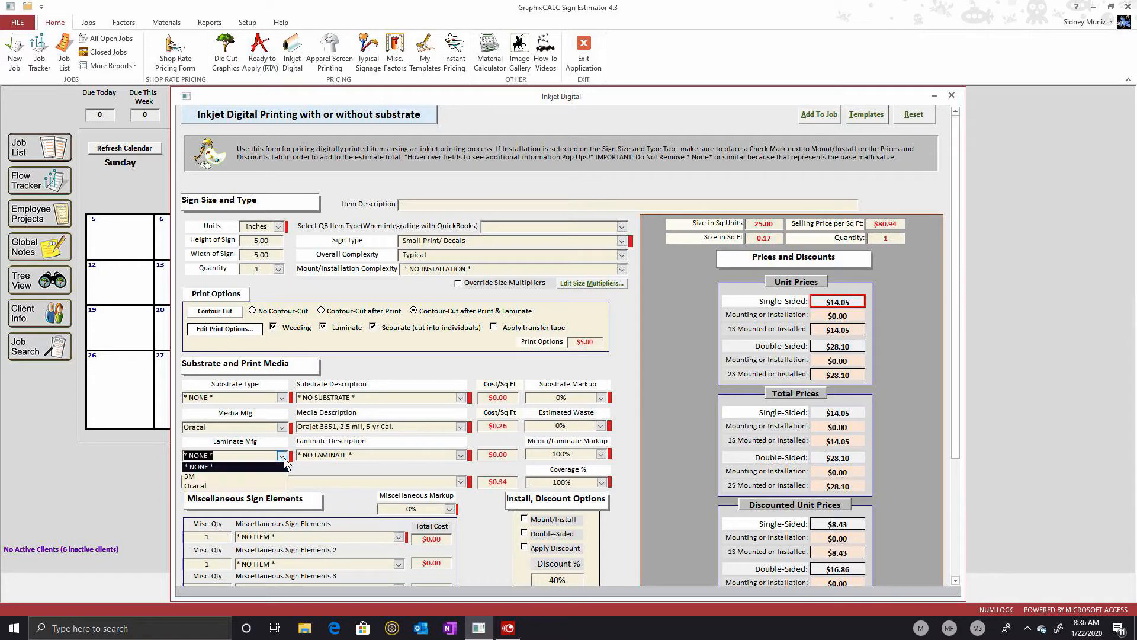
{"action": "left_click", "coordinate": [265, 485]}
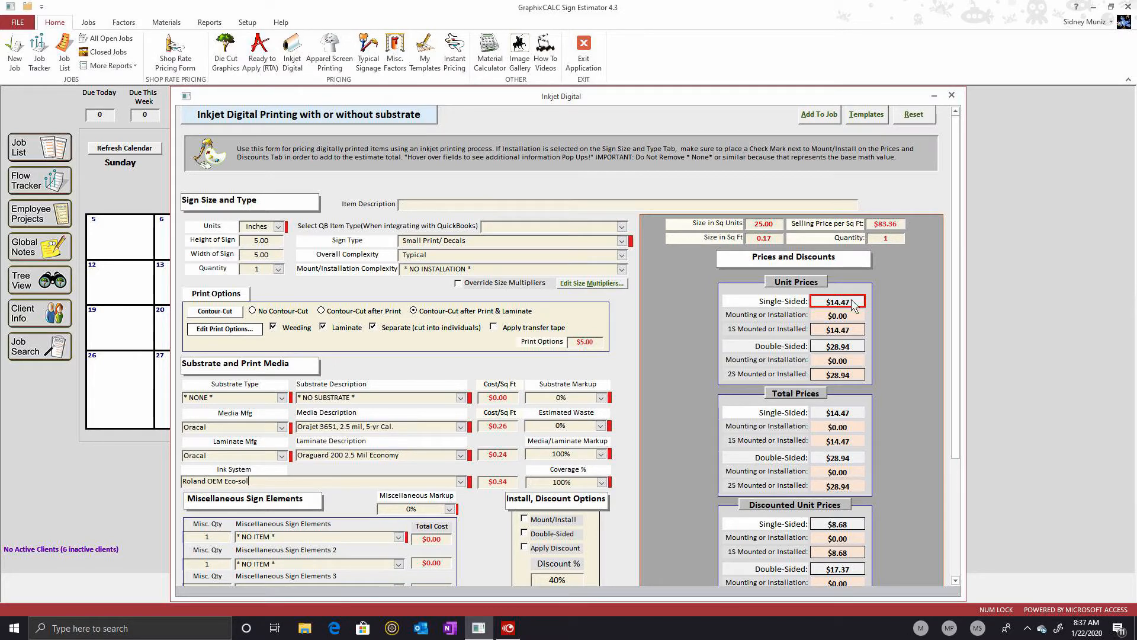
Review the decal's unit, total and discounted prices and the labor rates for digitally printed signs.
{"action": "scroll", "coordinate": [675, 415], "scroll_direction": "down", "scroll_amount": 5}
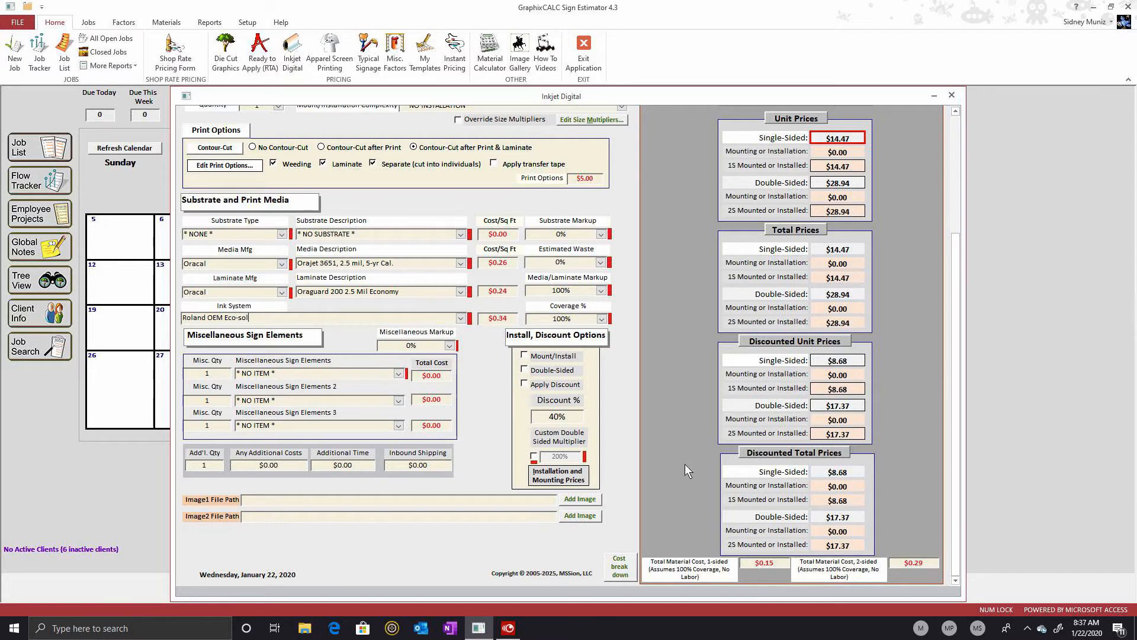
{"action": "scroll", "coordinate": [691, 426], "scroll_direction": "up", "scroll_amount": 5}
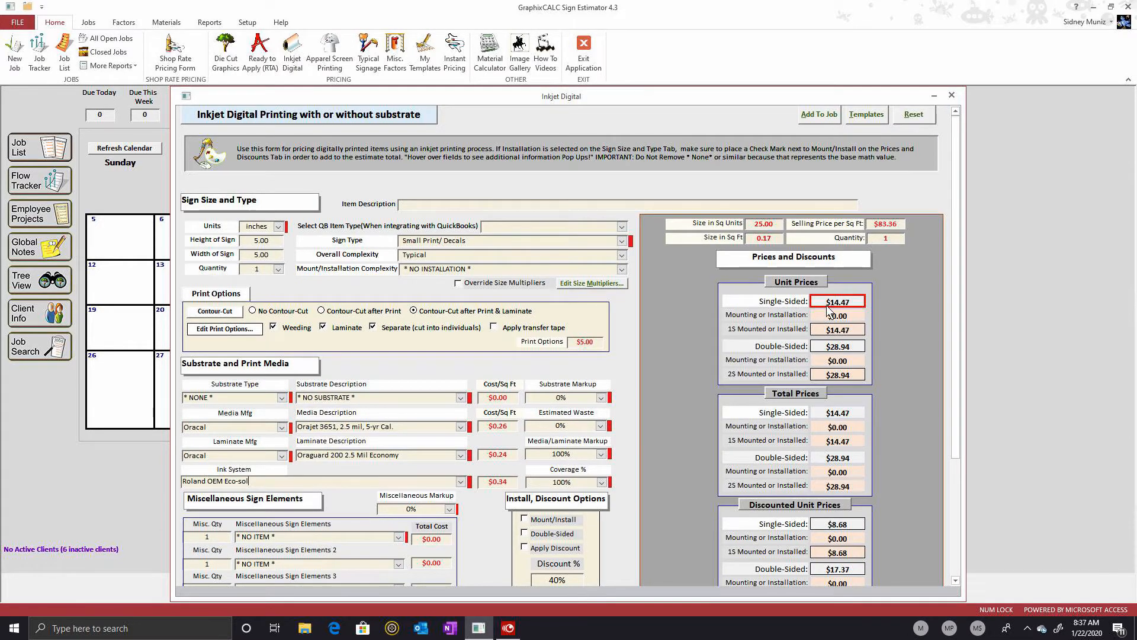
{"action": "left_click", "coordinate": [531, 241]}
{"action": "left_click", "coordinate": [666, 357]}
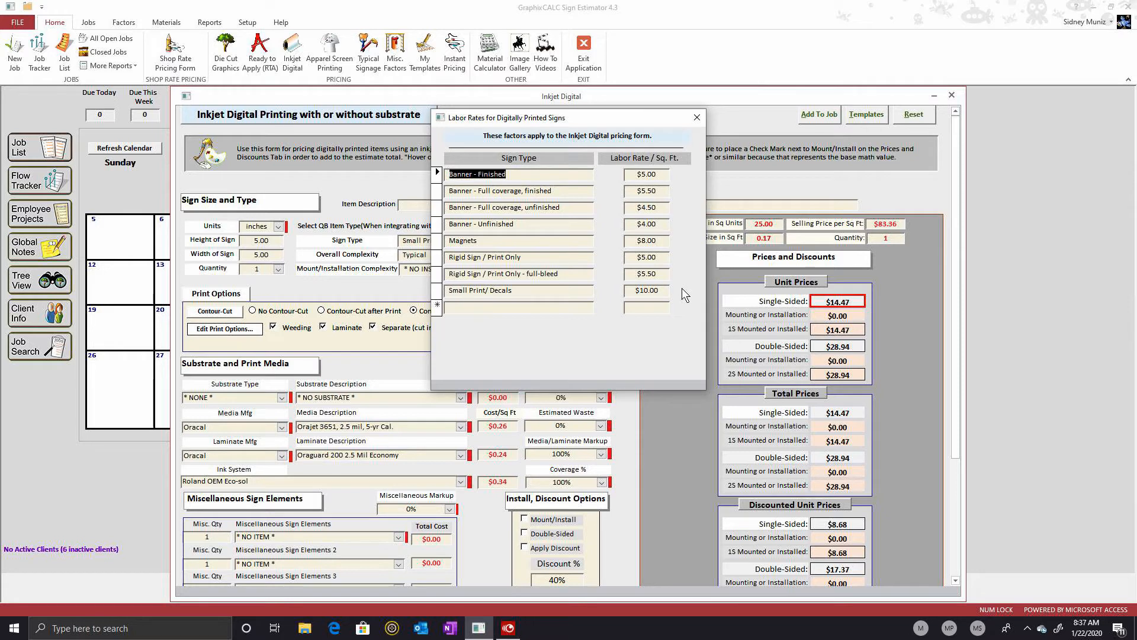
{"action": "left_click", "coordinate": [693, 116]}
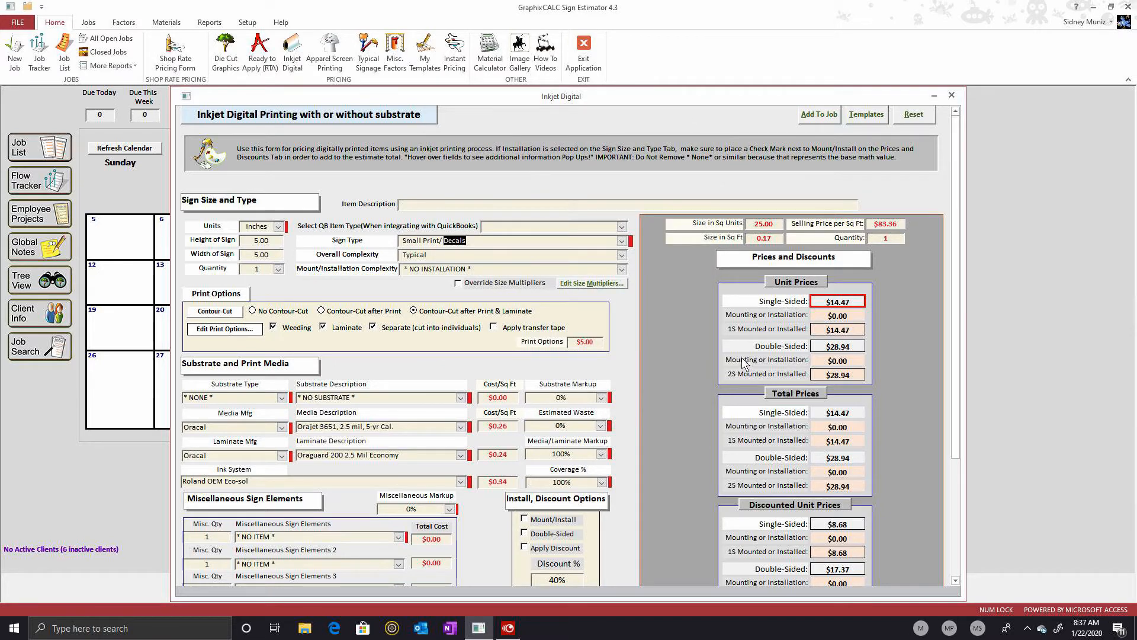
Open the Shop Rate Pricing form and arrange it so the Inkjet Digital prices stay visible beside it.
{"action": "left_click_drag", "start_coordinate": [622, 97], "coordinate": [780, 96]}
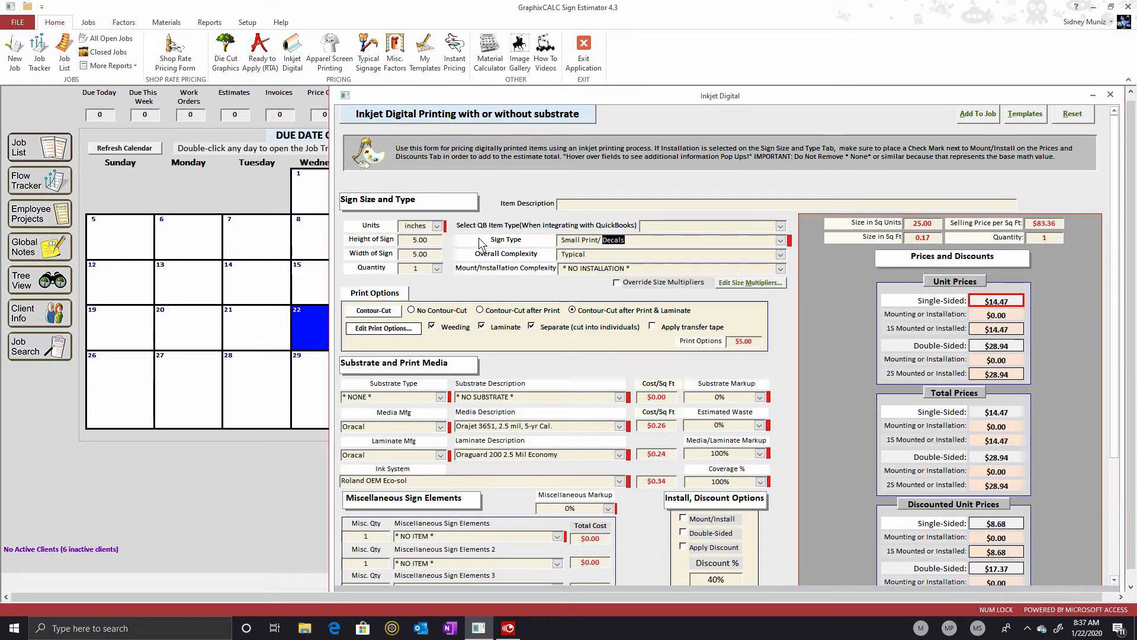
{"action": "left_click", "coordinate": [189, 58]}
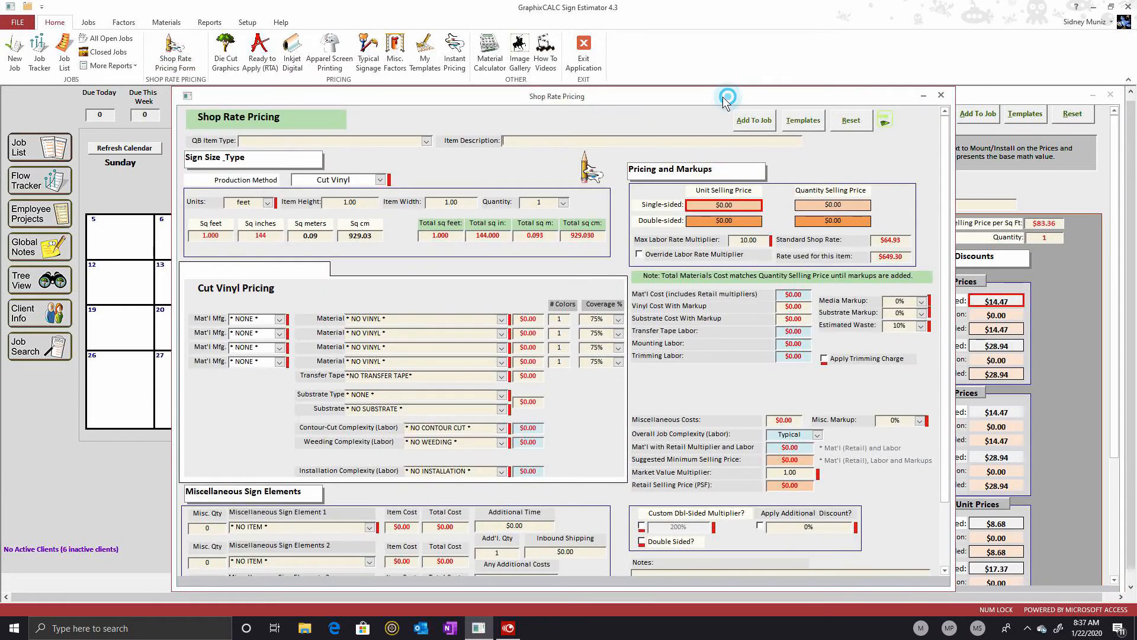
{"action": "left_click_drag", "start_coordinate": [724, 99], "coordinate": [563, 99]}
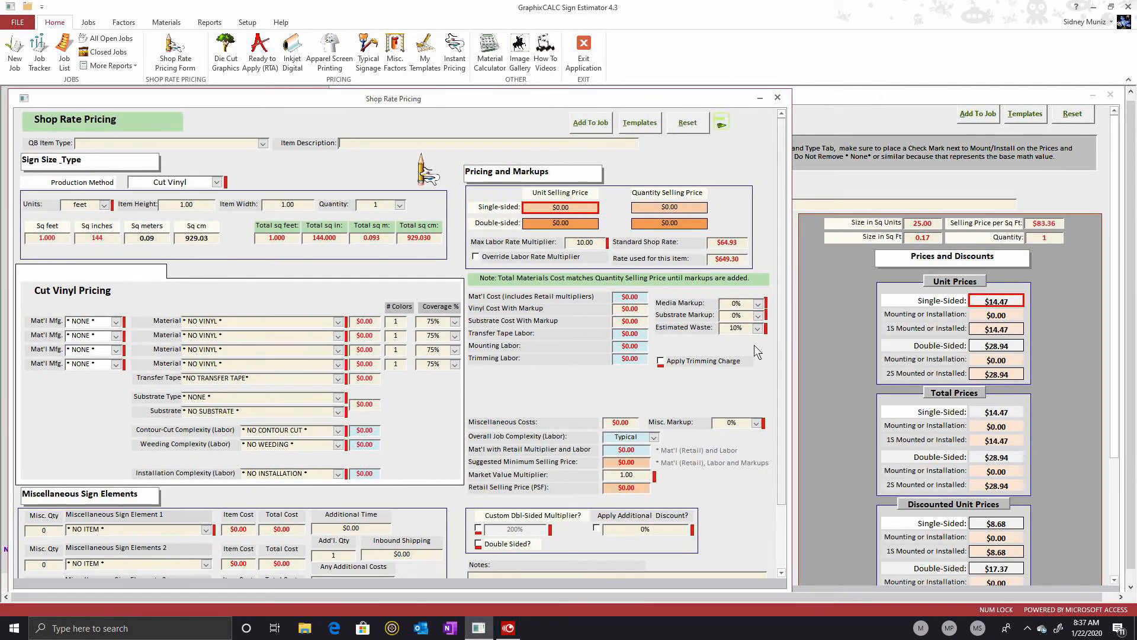
Set the Shop Rate Pricing item units to inches, with a height of 5 and a width of 5.
{"action": "left_click", "coordinate": [105, 204]}
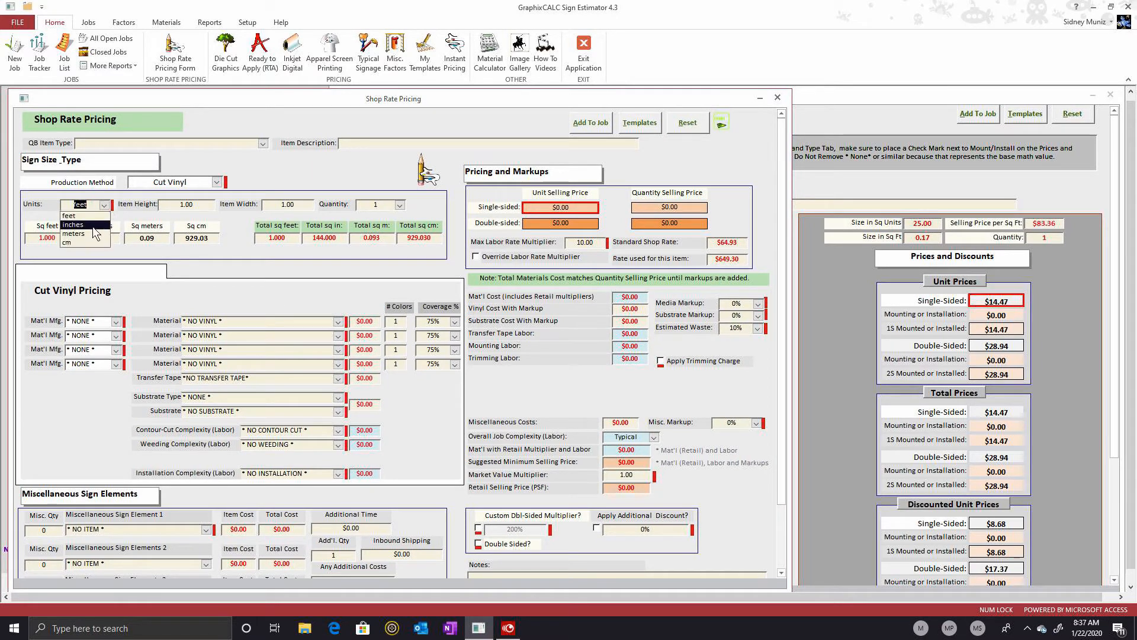
{"action": "left_click", "coordinate": [83, 221]}
{"action": "left_click", "coordinate": [186, 205]}
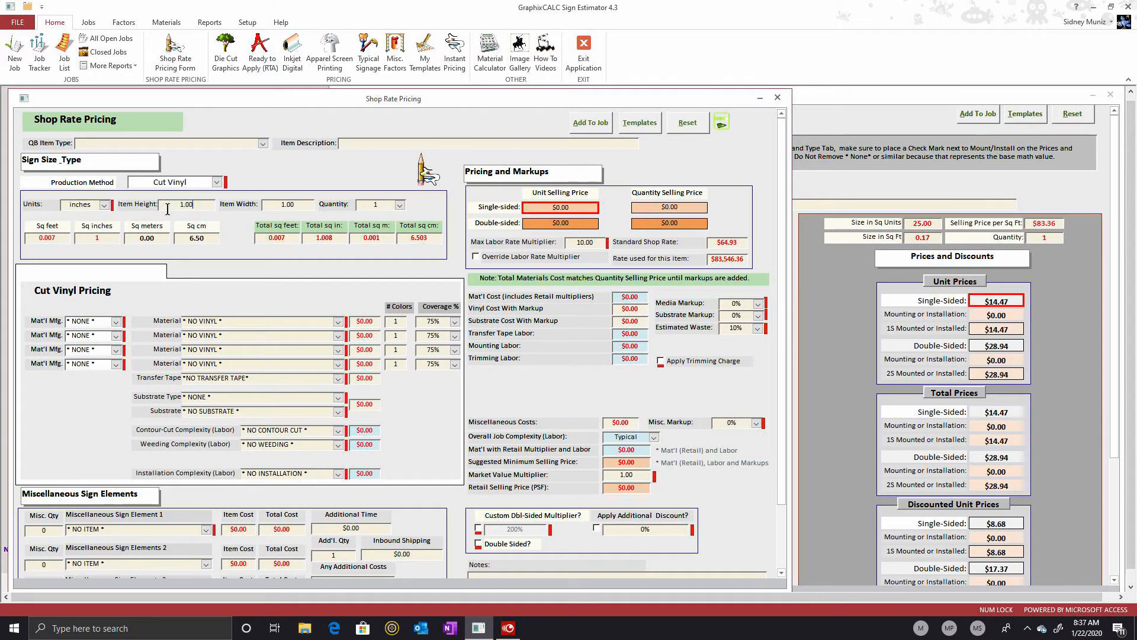
{"action": "key", "text": "BackSpace"}
{"action": "type", "text": "5"}
{"action": "key", "text": "Tab"}
{"action": "type", "text": "5"}
{"action": "key", "text": "Tab"}
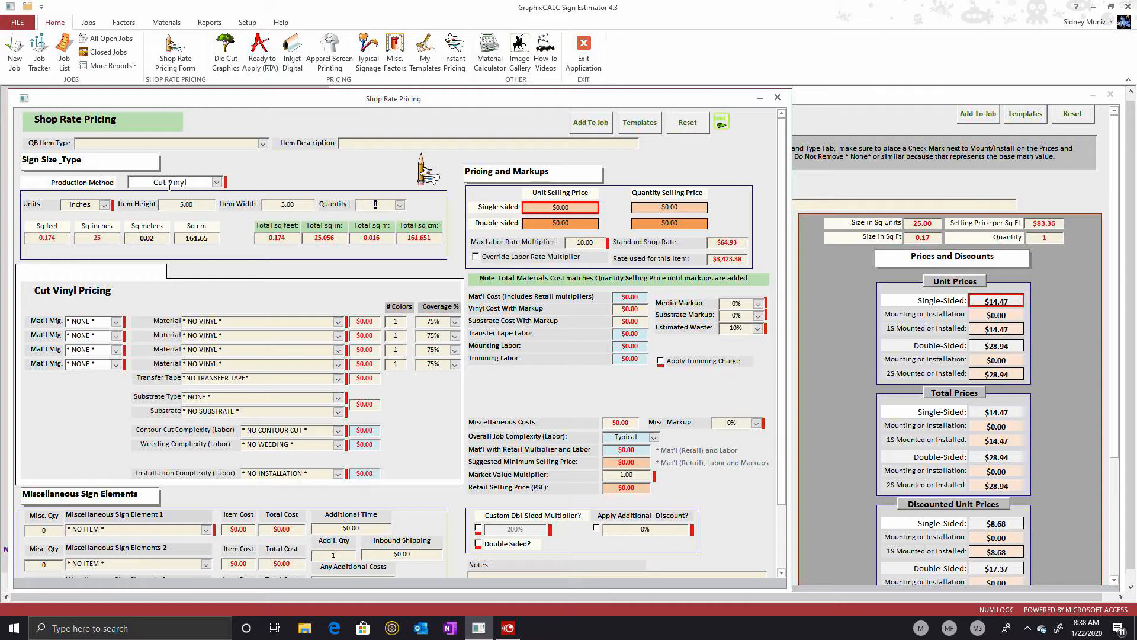
Set the production method to Printed Vinyl and the ink system to Roland OEM Eco-sol.
{"action": "left_click", "coordinate": [217, 182]}
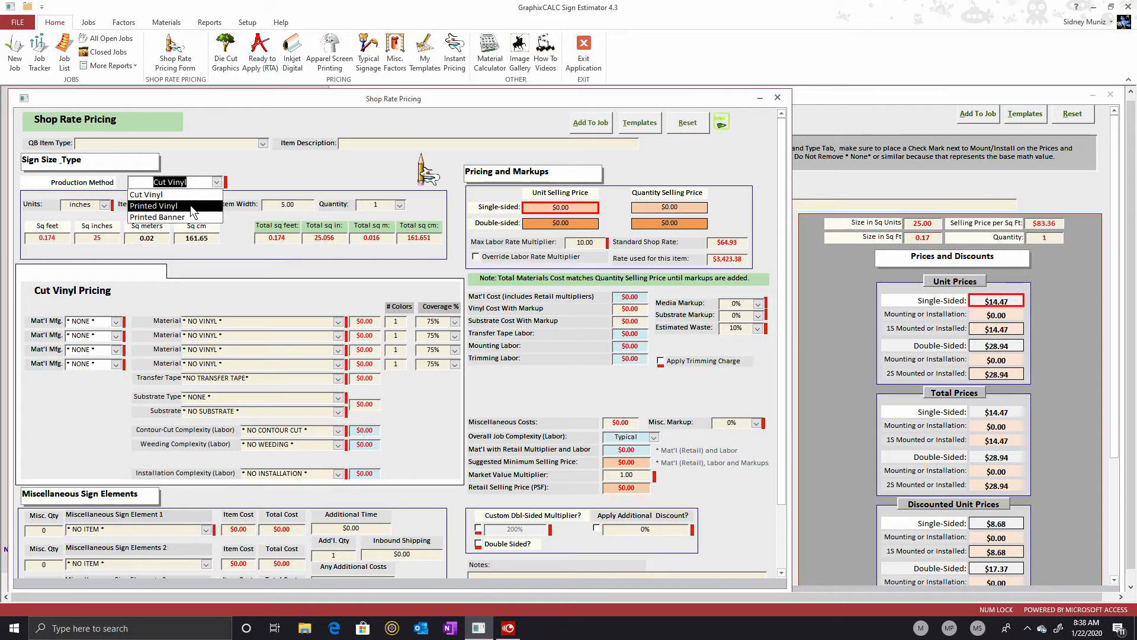
{"action": "left_click", "coordinate": [190, 205]}
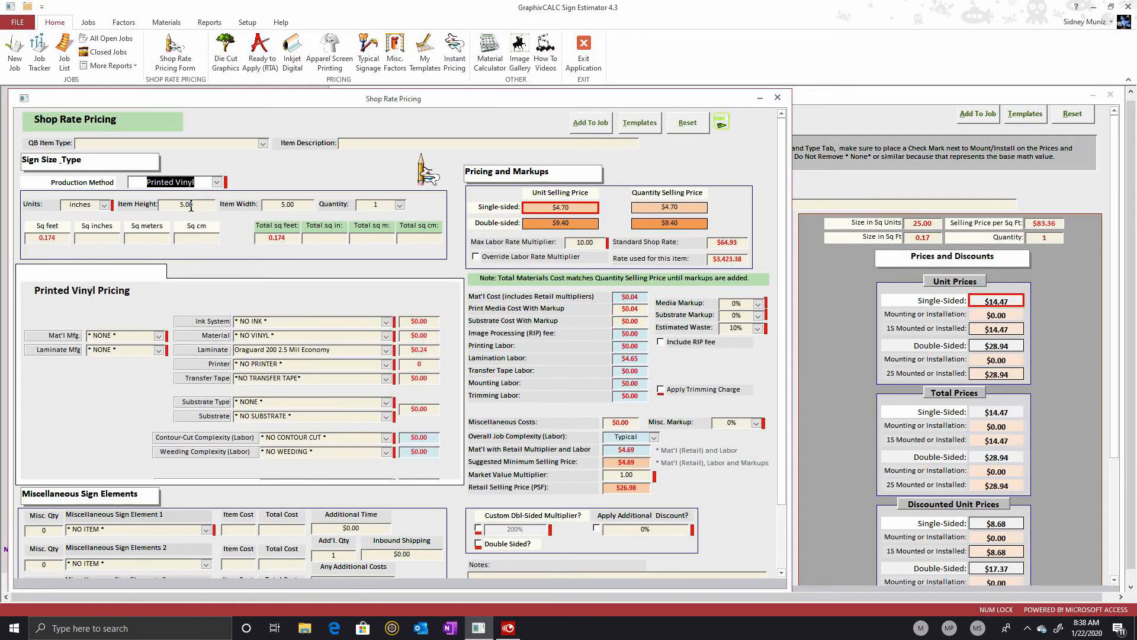
{"action": "left_click", "coordinate": [385, 321]}
{"action": "left_click", "coordinate": [350, 339]}
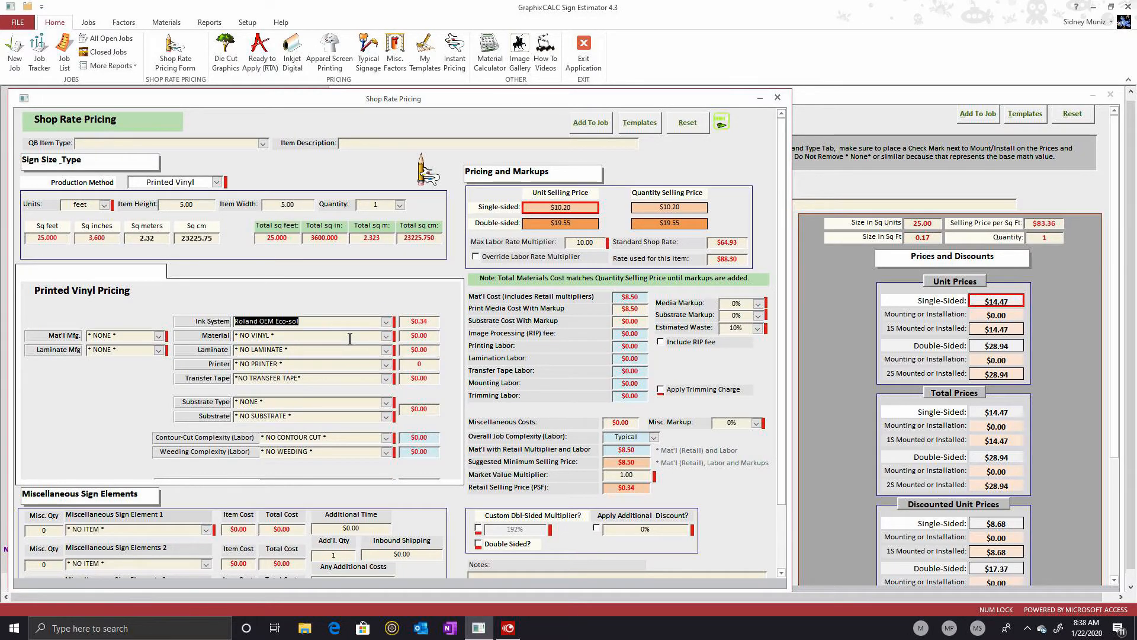
Set the material manufacturer to Oracal and the material to Orajet 3651, 2.5 mil, 5-yr Cal.
{"action": "left_click", "coordinate": [159, 337]}
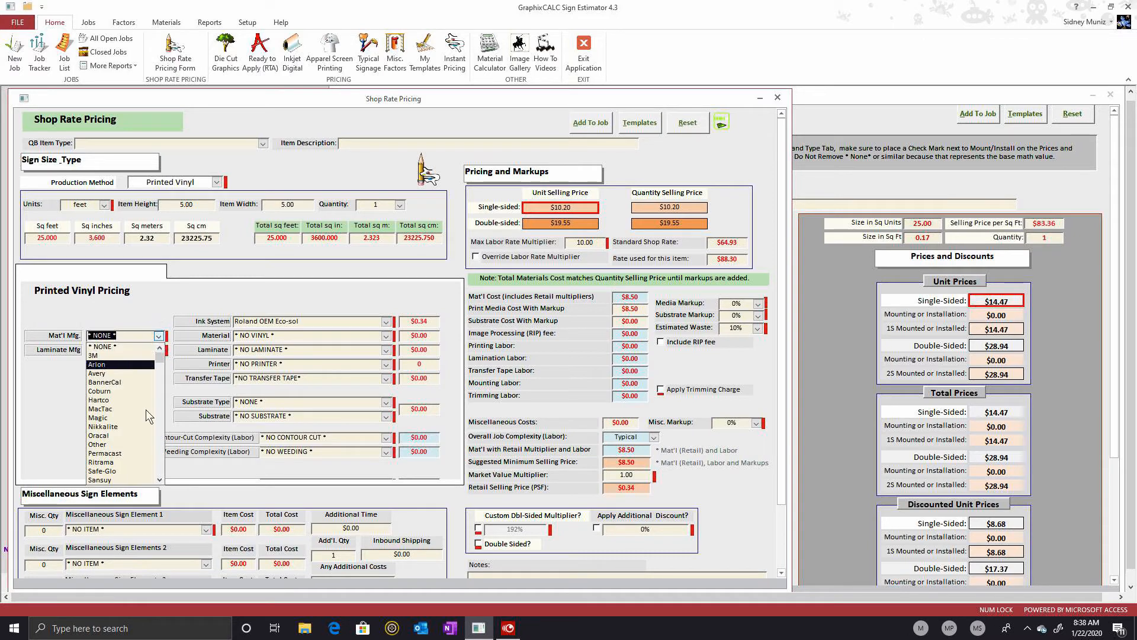
{"action": "left_click", "coordinate": [132, 435]}
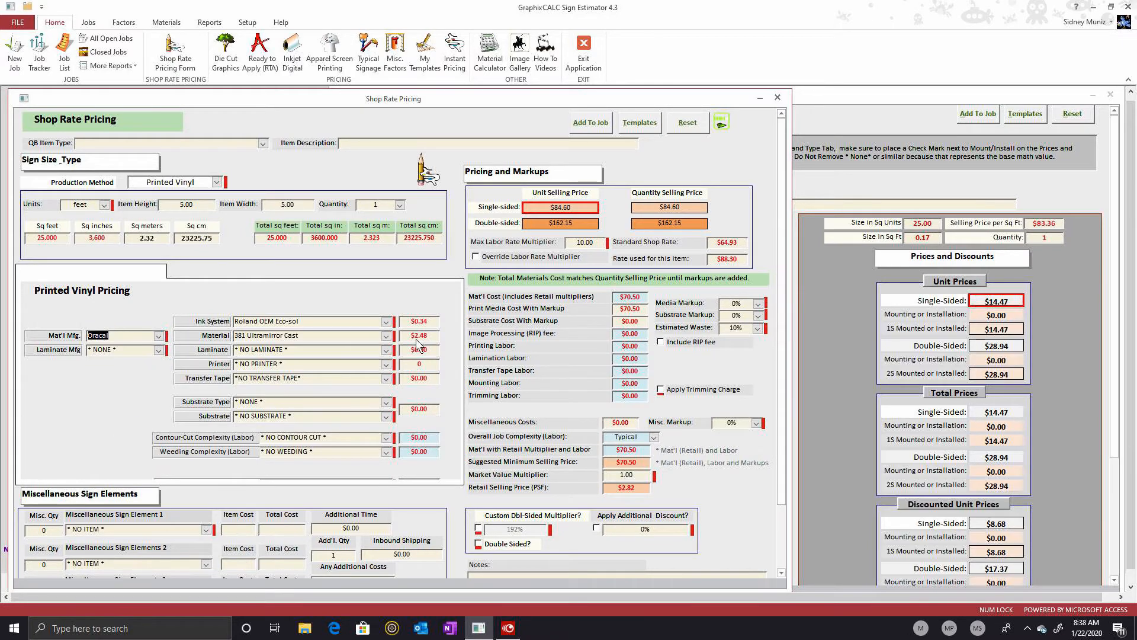
{"action": "left_click", "coordinate": [386, 336]}
{"action": "scroll", "coordinate": [350, 445], "scroll_direction": "down", "scroll_amount": 3}
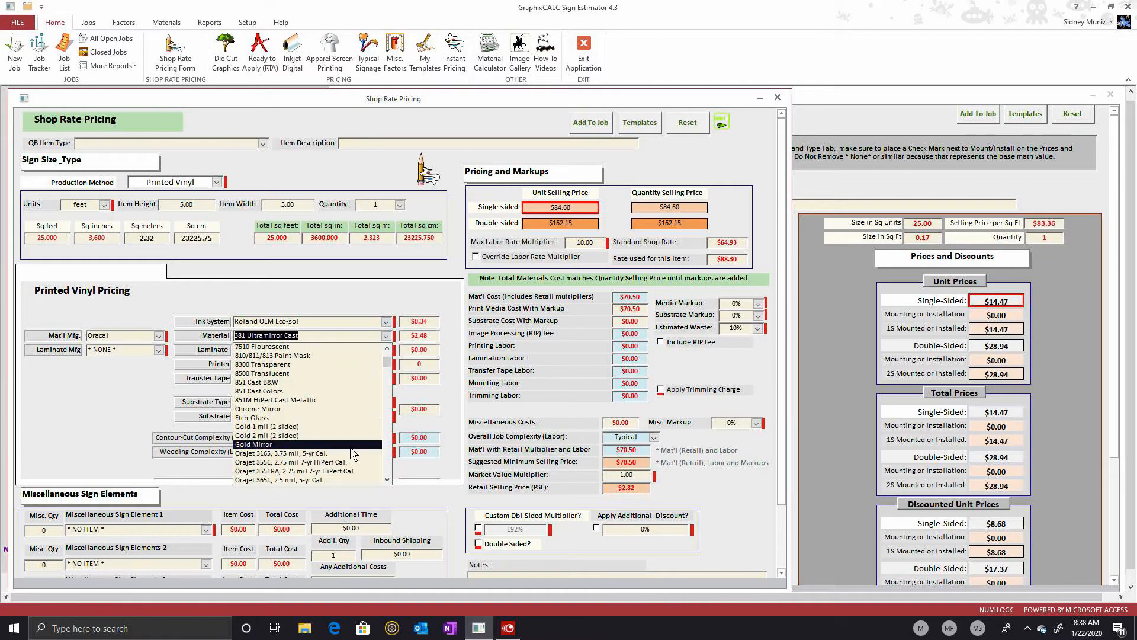
{"action": "left_click", "coordinate": [305, 480]}
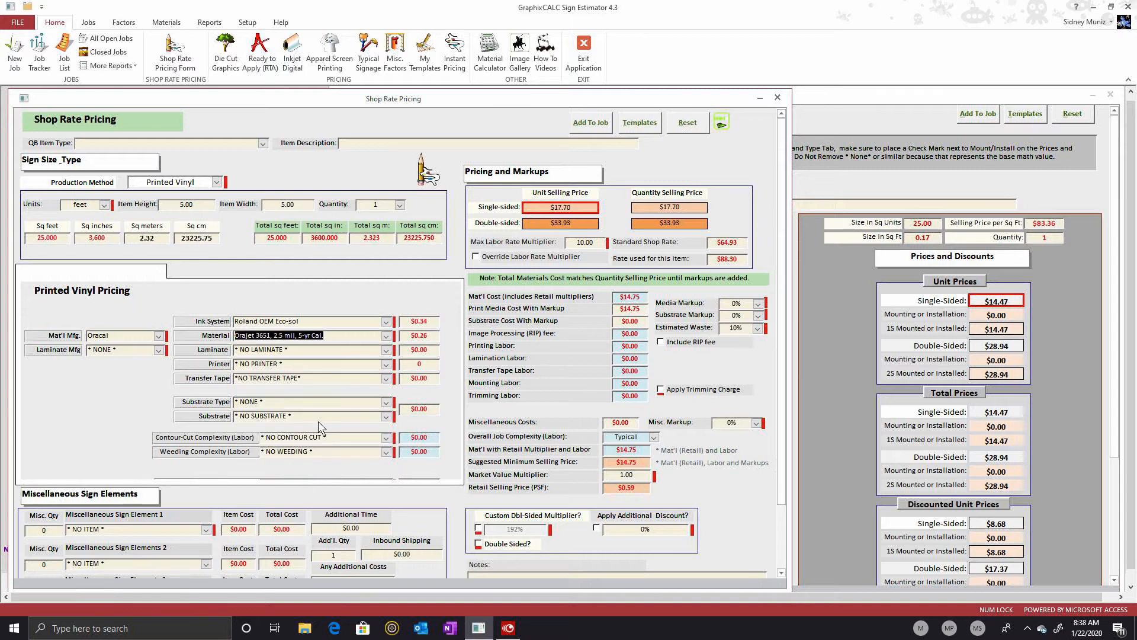
Set the laminate manufacturer to Oracal with Oraguard 200 2.5 Mil Economy, and the printer to Roland SolJet Pro XC-540 @ 360x720x4-pass.
{"action": "left_click", "coordinate": [159, 350]}
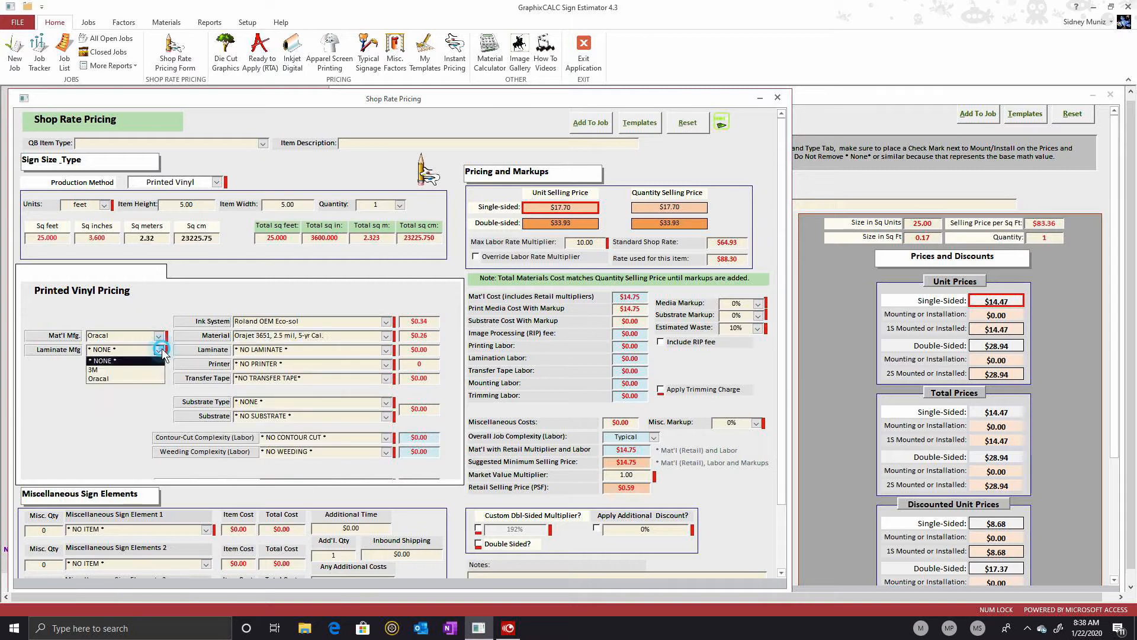
{"action": "left_click", "coordinate": [136, 378]}
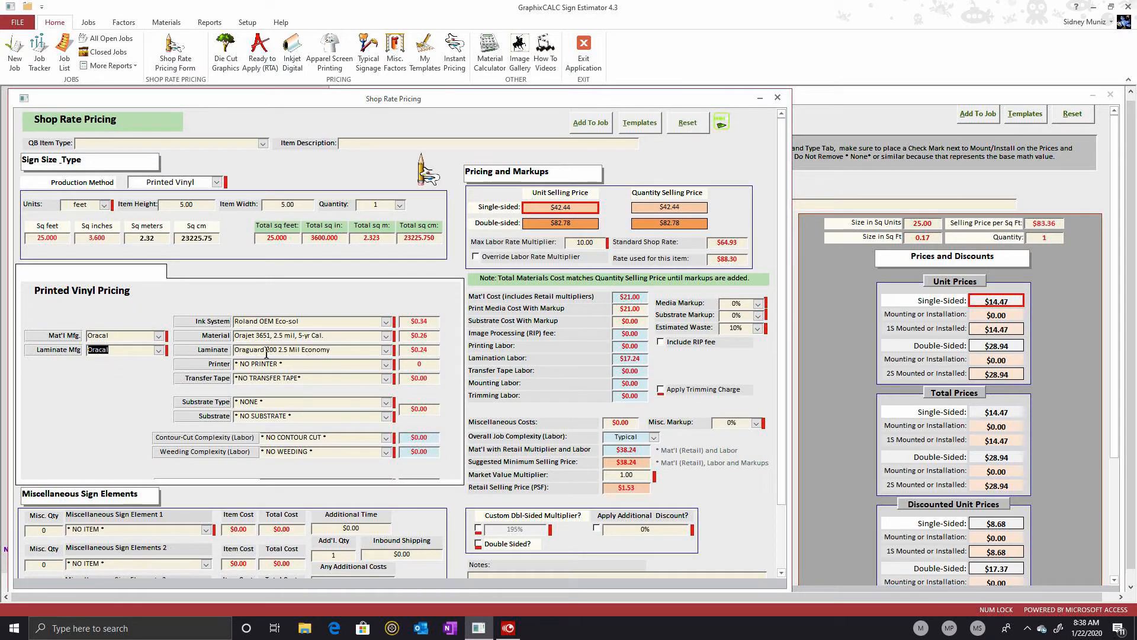
{"action": "left_click", "coordinate": [386, 364]}
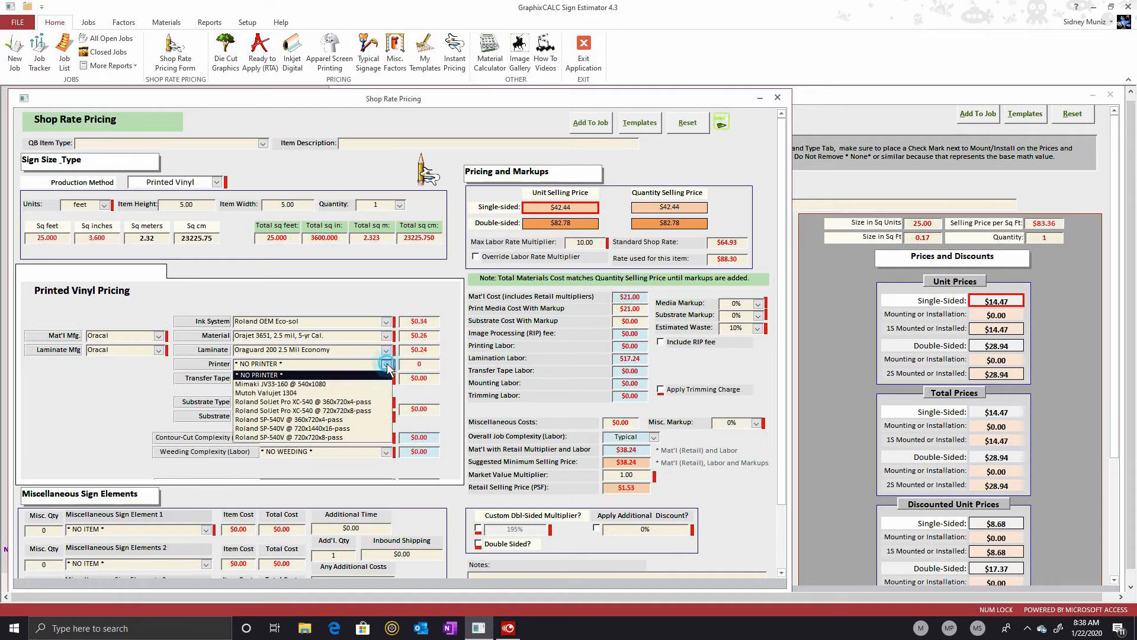
{"action": "left_click", "coordinate": [319, 403]}
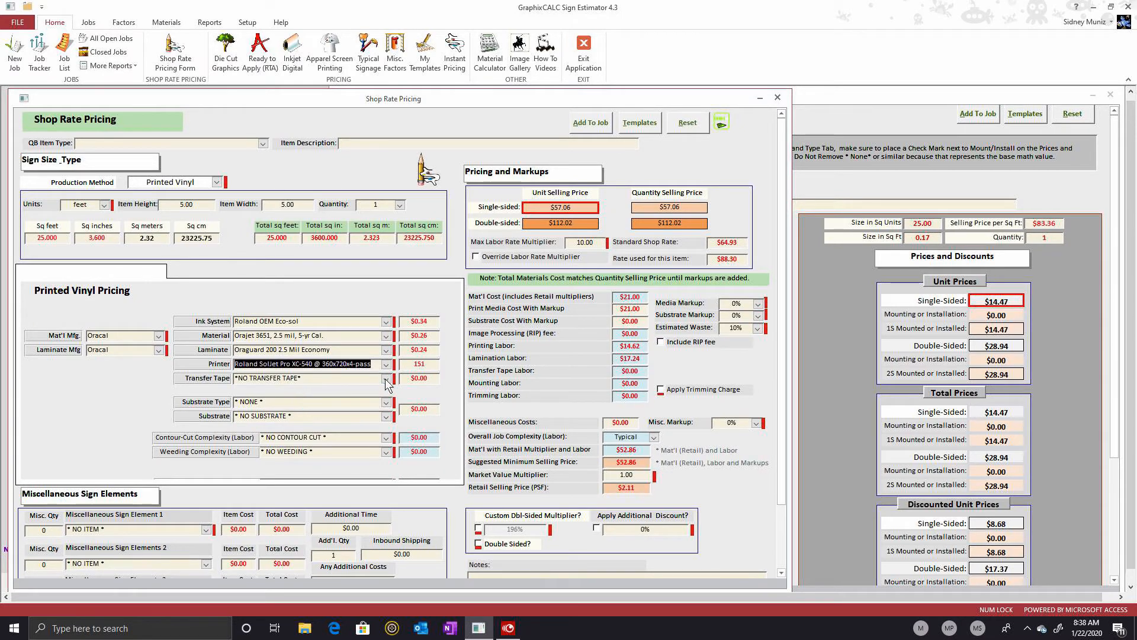
{"action": "mouse_move", "coordinate": [593, 94]}
{"action": "left_mouse_down"}
{"action": "mouse_move", "coordinate": [669, 332]}
{"action": "mouse_move", "coordinate": [734, 456]}
{"action": "mouse_move", "coordinate": [591, 95]}
{"action": "left_mouse_up"}
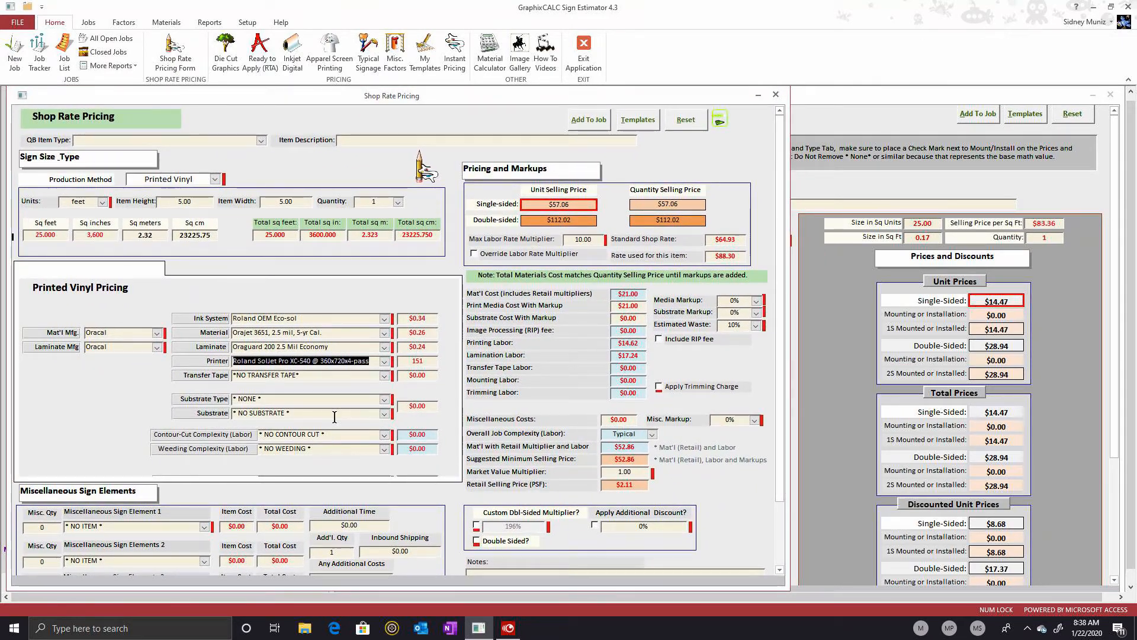
Set the contour-cut complexity to Typical contour-cut and the weeding complexity to Typical weeding.
{"action": "left_click", "coordinate": [385, 435]}
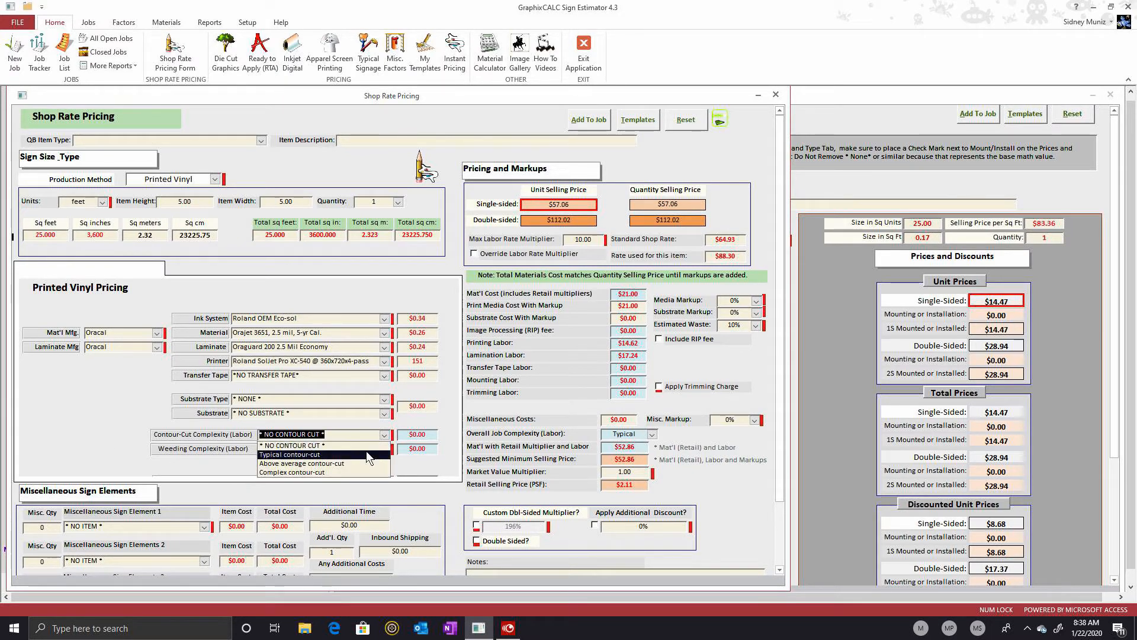
{"action": "left_click", "coordinate": [365, 454]}
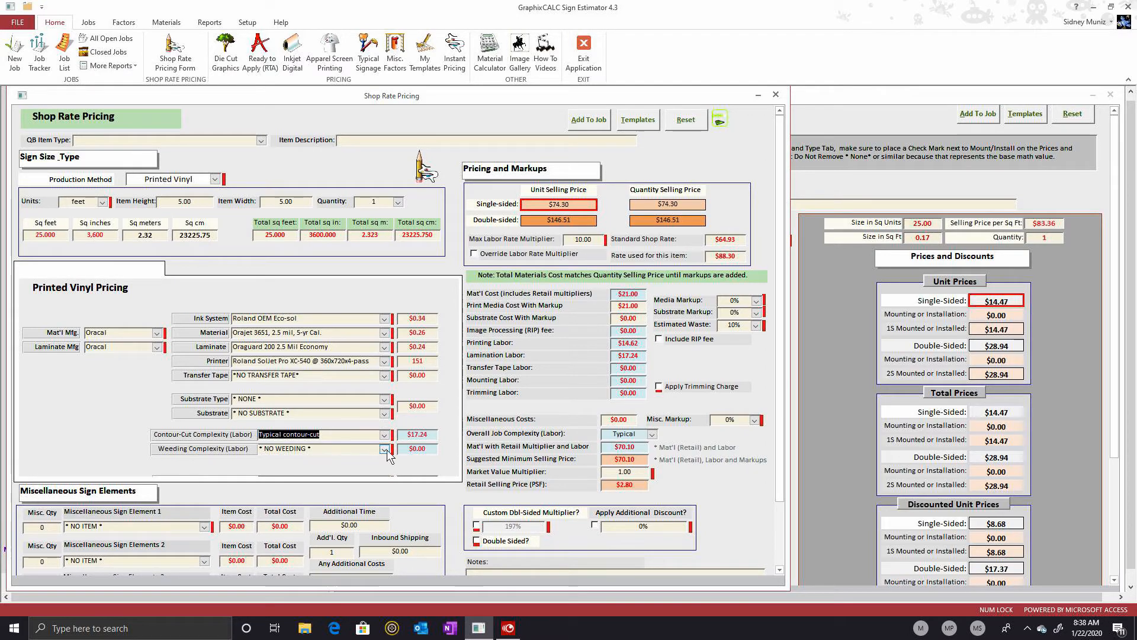
{"action": "left_click", "coordinate": [385, 449]}
{"action": "left_click", "coordinate": [365, 469]}
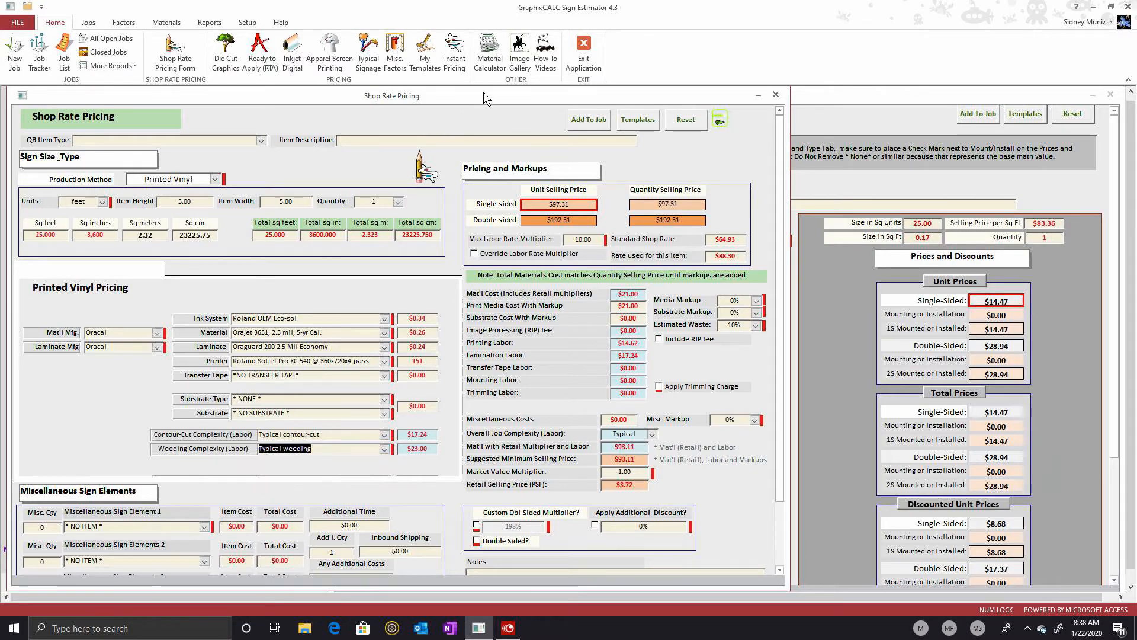
Check the decal settings in the Inkjet Digital form behind Shop Rate Pricing, and set the Shop Rate Pricing units to inches.
{"action": "left_click_drag", "start_coordinate": [484, 94], "coordinate": [648, 296]}
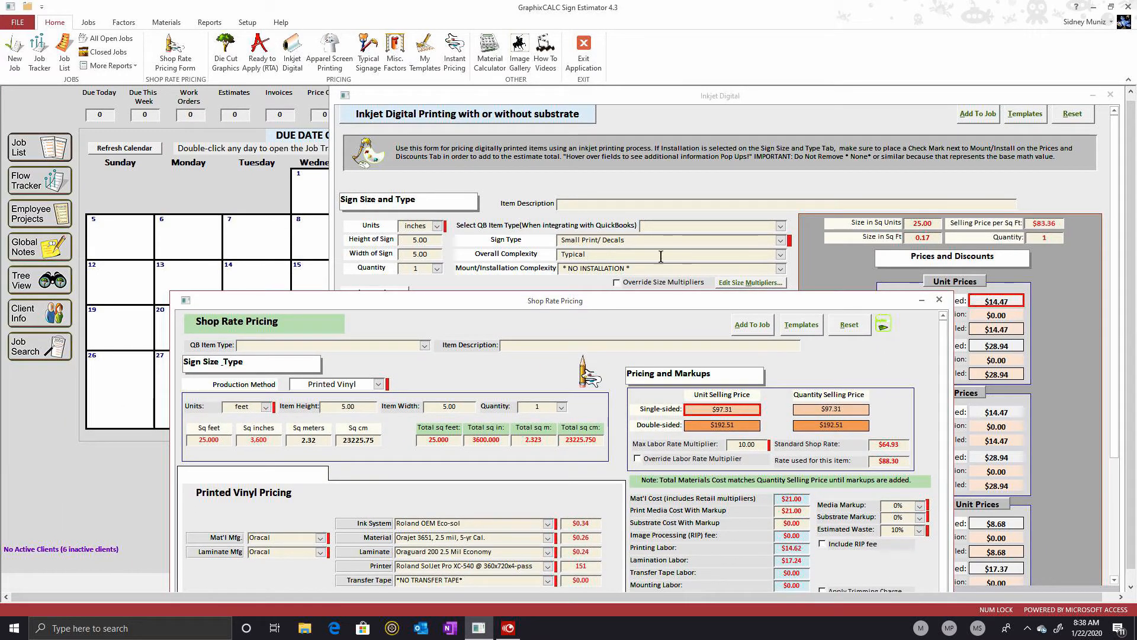
{"action": "left_click_drag", "start_coordinate": [622, 301], "coordinate": [618, 447]}
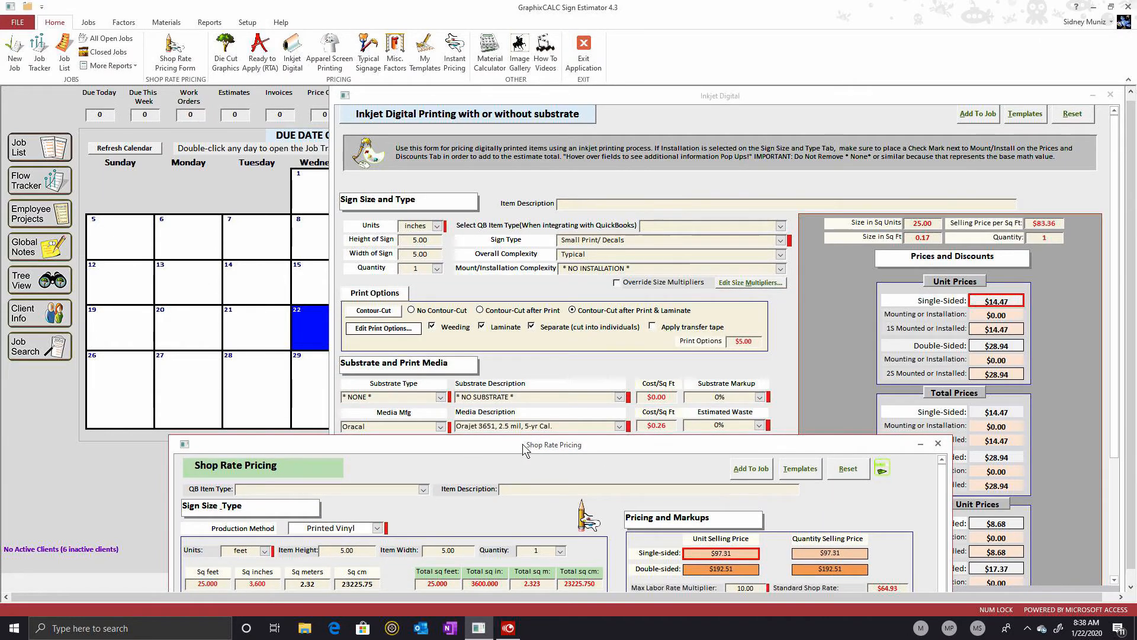
{"action": "left_click_drag", "start_coordinate": [522, 443], "coordinate": [354, 98]}
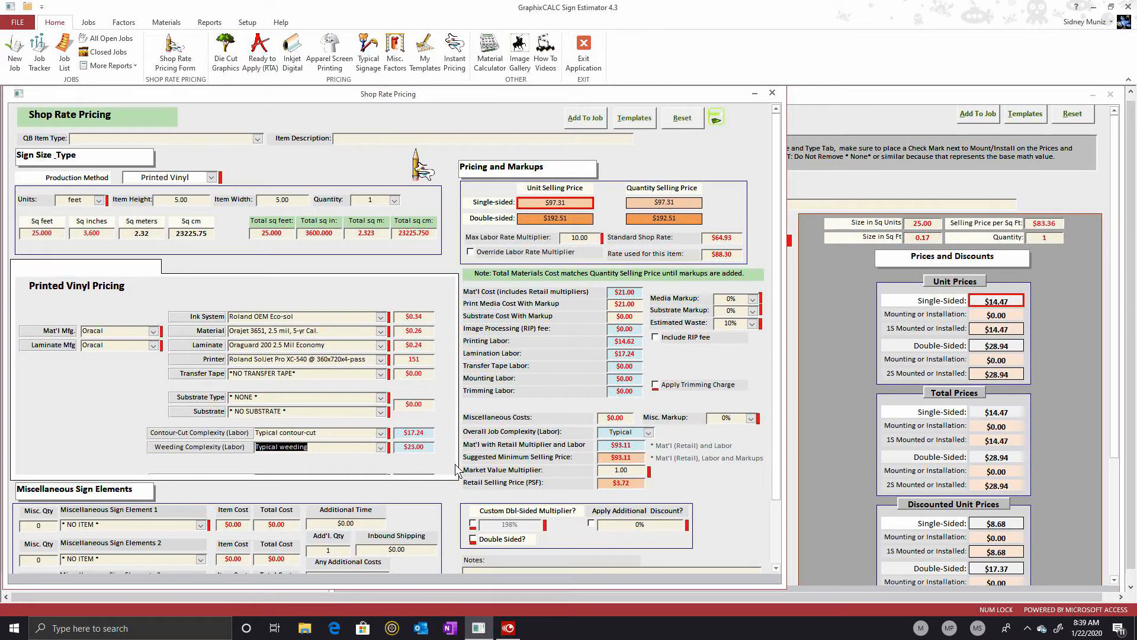
{"action": "left_click", "coordinate": [99, 200]}
{"action": "left_click", "coordinate": [66, 219]}
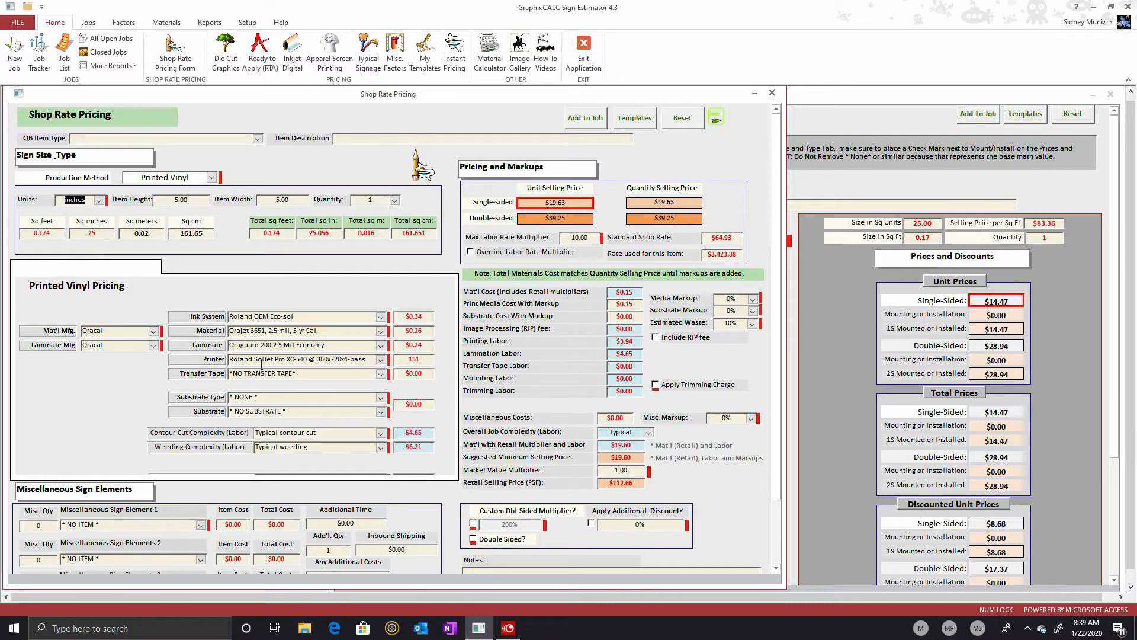
Check the markups in the Inkjet Digital form, then set the Shop Rate Pricing media markup to 100% with RIP fee and trimming charge included.
{"action": "left_click", "coordinate": [833, 92]}
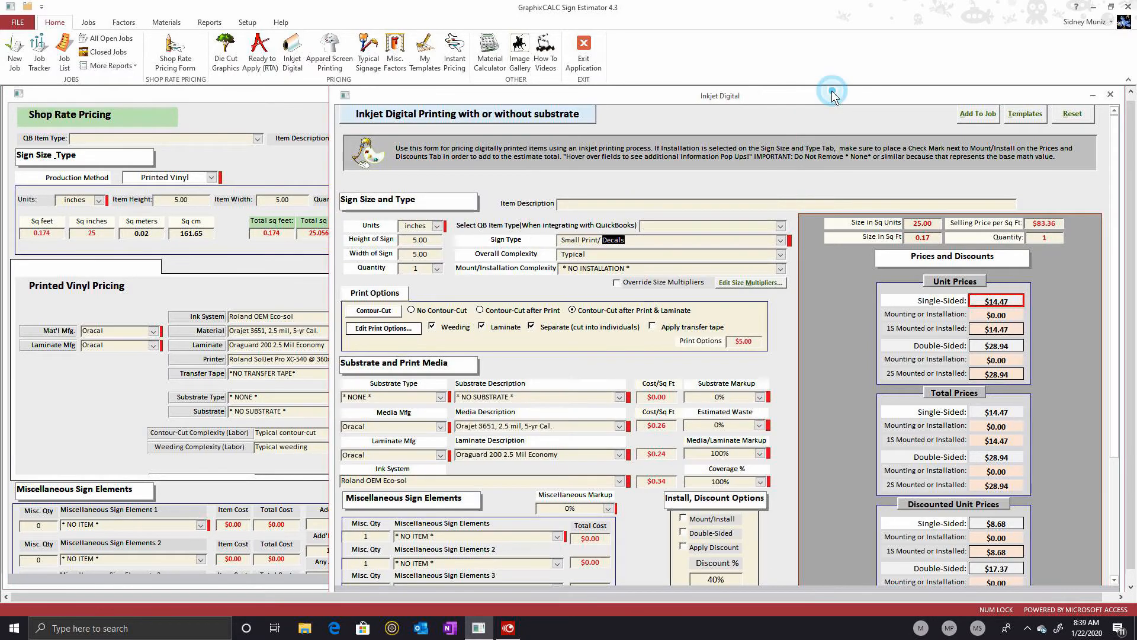
{"action": "left_click_drag", "start_coordinate": [581, 97], "coordinate": [670, 92]}
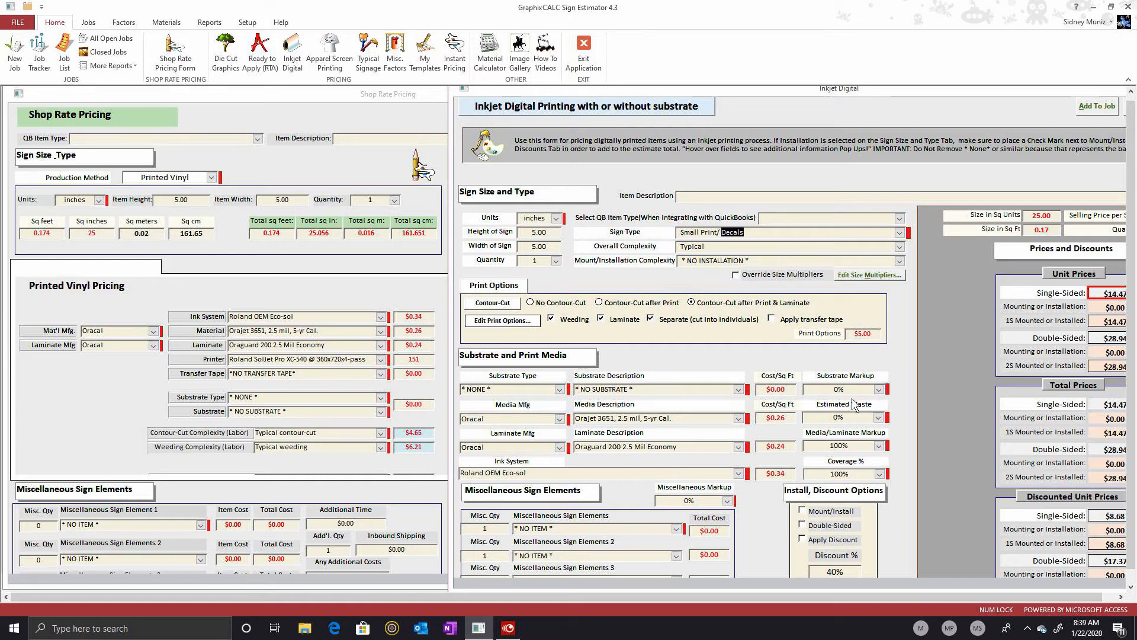
{"action": "left_click", "coordinate": [392, 95]}
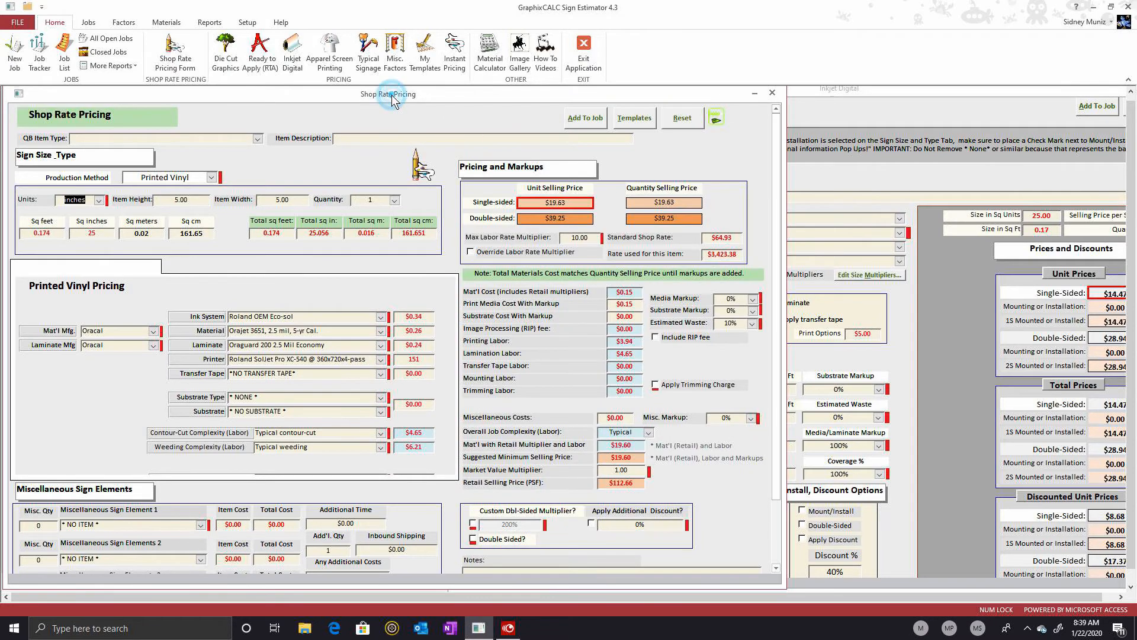
{"action": "left_click", "coordinate": [752, 299]}
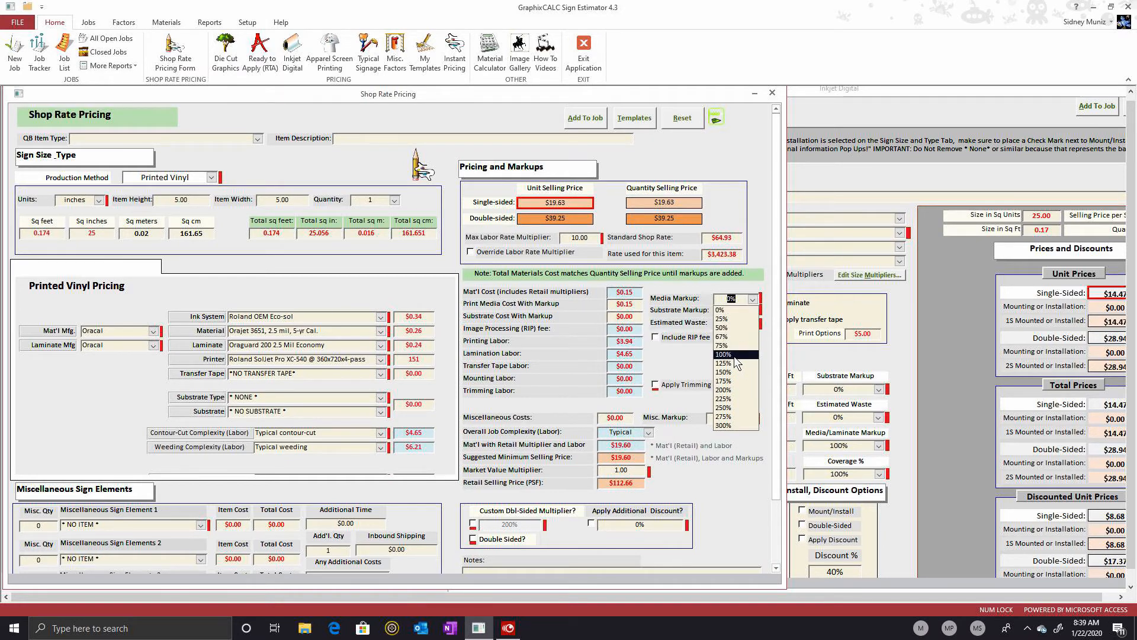
{"action": "left_click", "coordinate": [734, 355]}
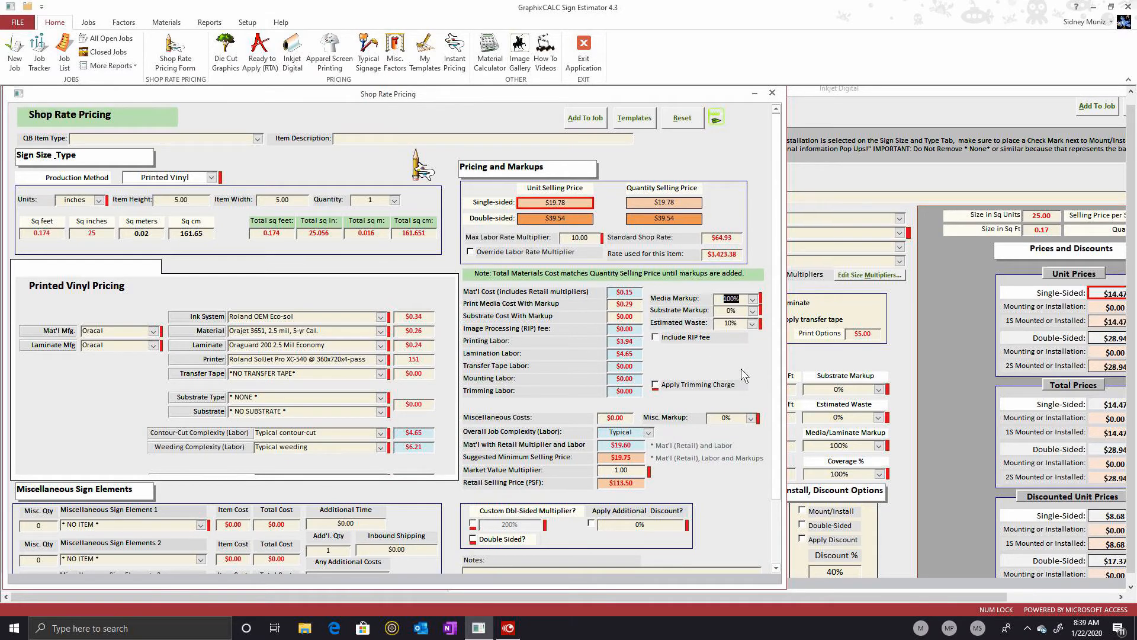
{"action": "left_click", "coordinate": [655, 337]}
{"action": "left_click", "coordinate": [656, 385]}
Override the labor rate multiplier and recalculate the prices by switching the quantity to 2 and back to 1.
{"action": "mouse_move", "coordinate": [593, 238]}
{"action": "left_click", "coordinate": [471, 251]}
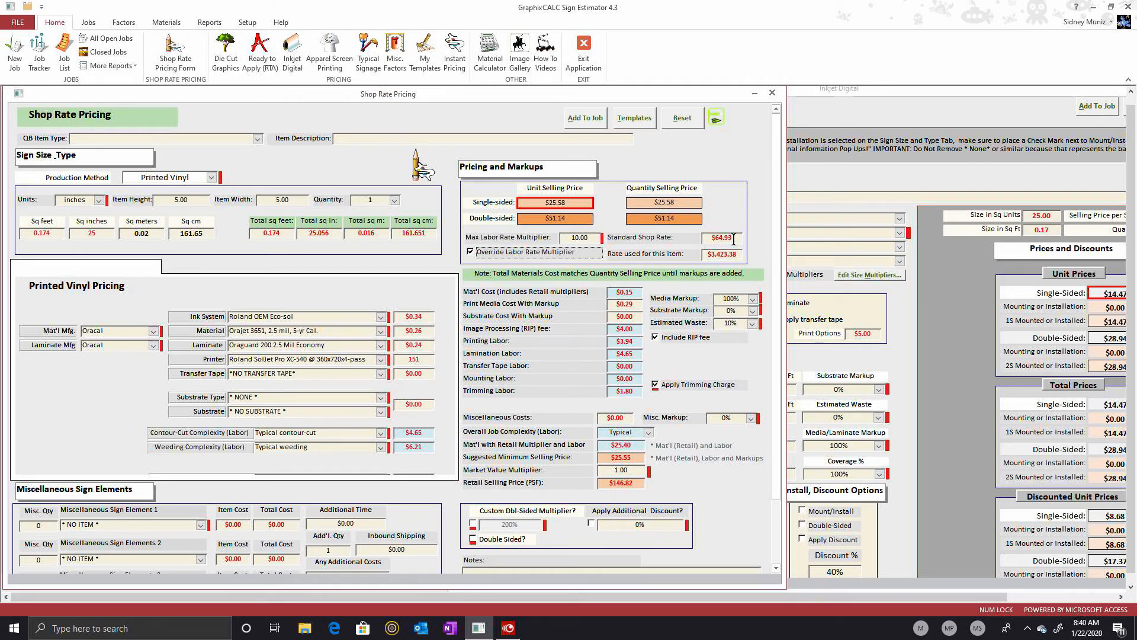
{"action": "left_click", "coordinate": [393, 201]}
{"action": "left_click", "coordinate": [383, 222]}
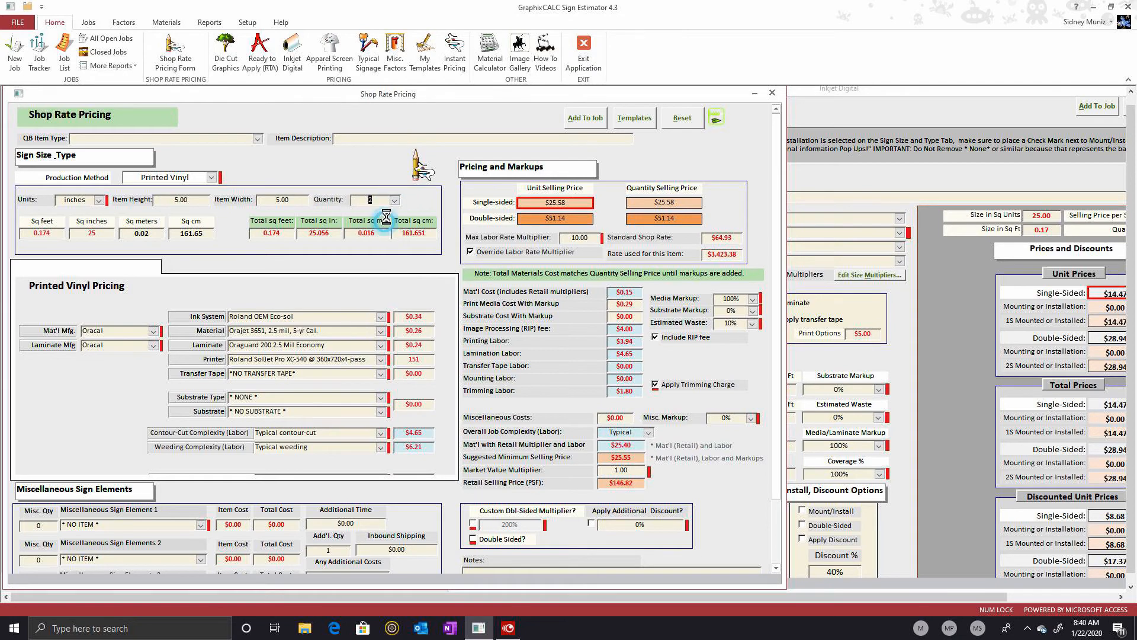
{"action": "left_click", "coordinate": [393, 200]}
{"action": "left_click", "coordinate": [383, 208]}
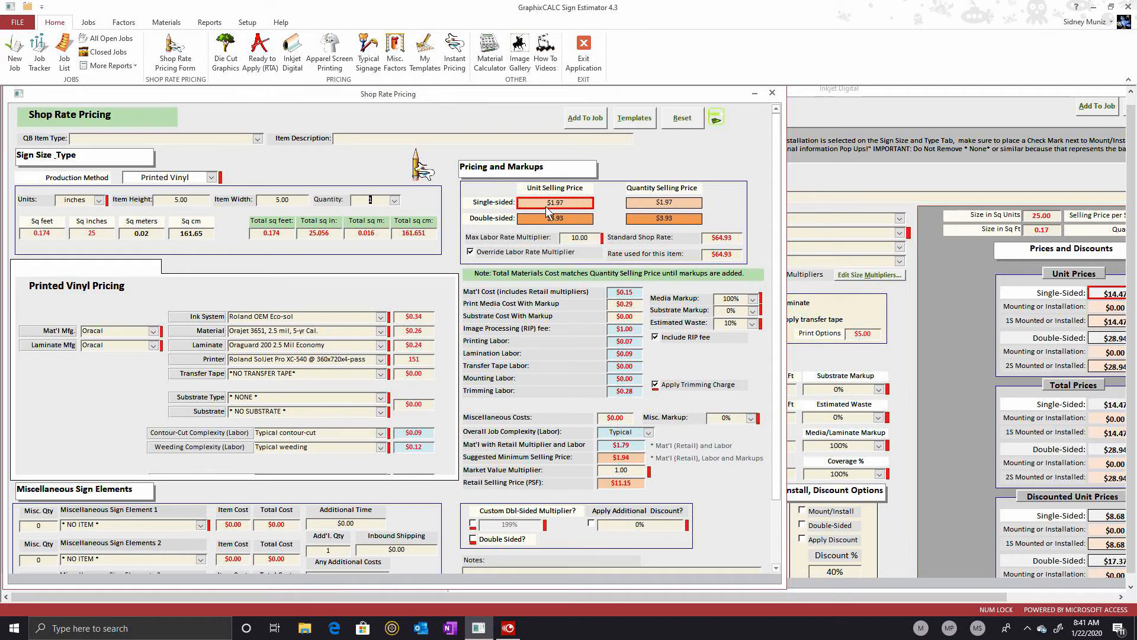
Turn off the labor rate multiplier override and refresh the prices by changing the quantity to 2 and back to 1.
{"action": "left_click", "coordinate": [470, 252]}
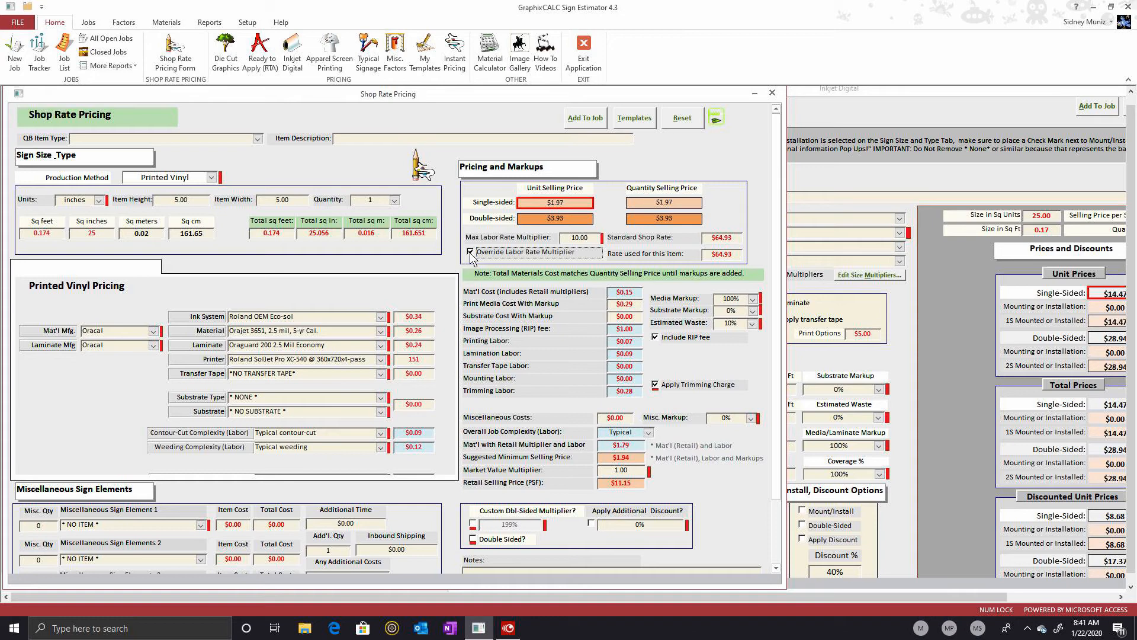
{"action": "left_click", "coordinate": [470, 253]}
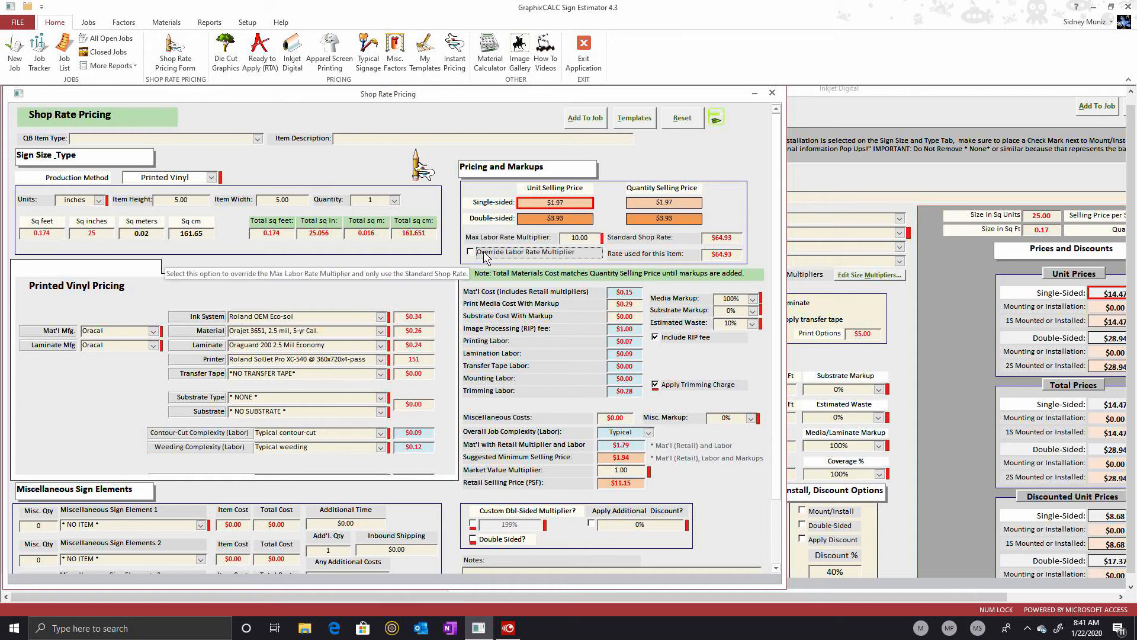
{"action": "left_click", "coordinate": [394, 200]}
{"action": "left_click", "coordinate": [388, 222]}
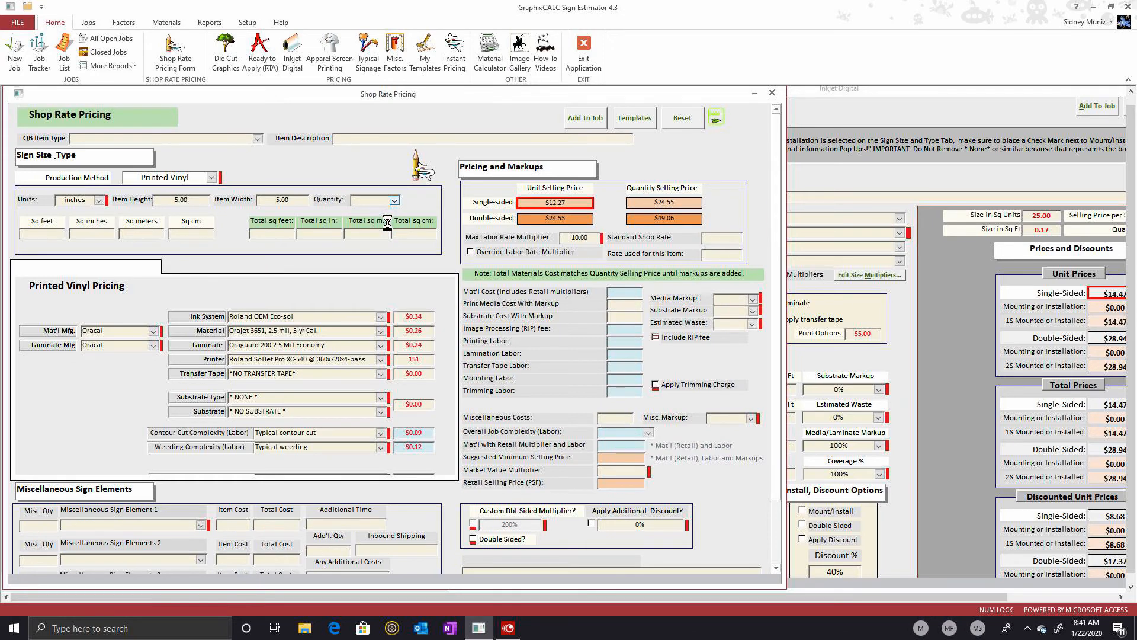
{"action": "left_click", "coordinate": [394, 201]}
{"action": "left_click", "coordinate": [386, 210]}
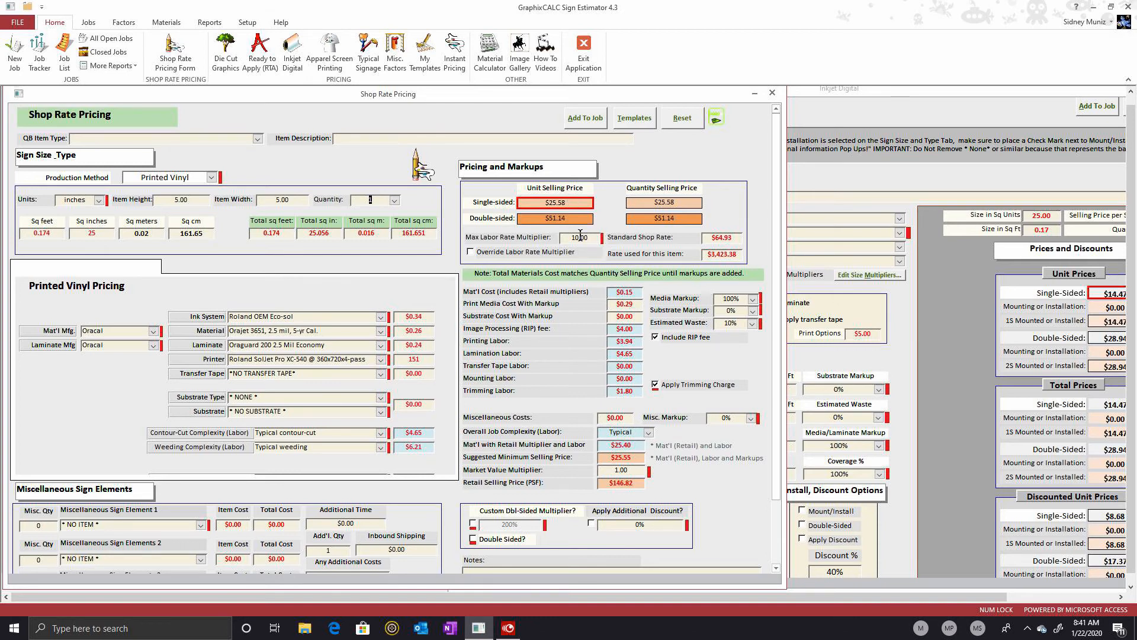
Check the maximum labor rate multiplier and bring the Inkjet Digital form to the front for comparison.
{"action": "mouse_move", "coordinate": [583, 234]}
{"action": "left_click", "coordinate": [856, 99]}
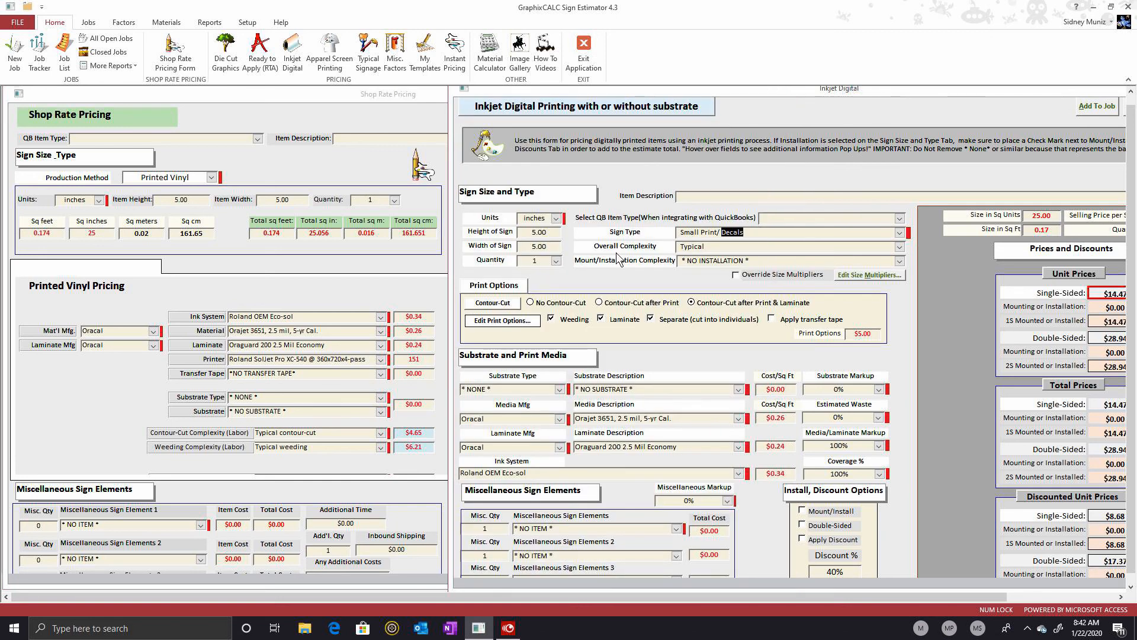